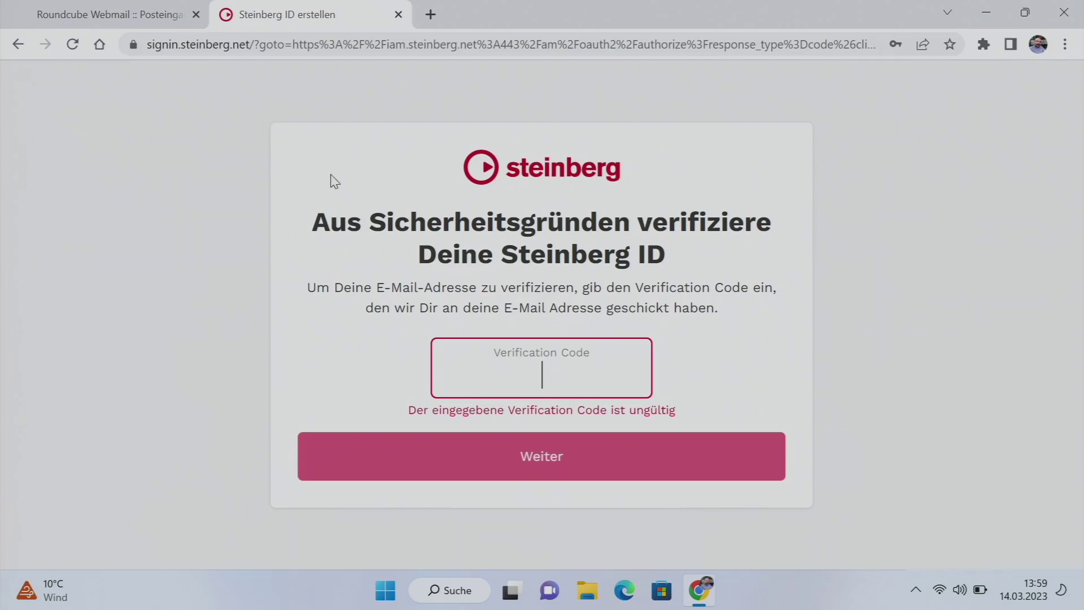
# - Refresh the webmail inbox, open the Steinberg ID verification e-mail and allow its external resources
pyautogui.click(94, 18)
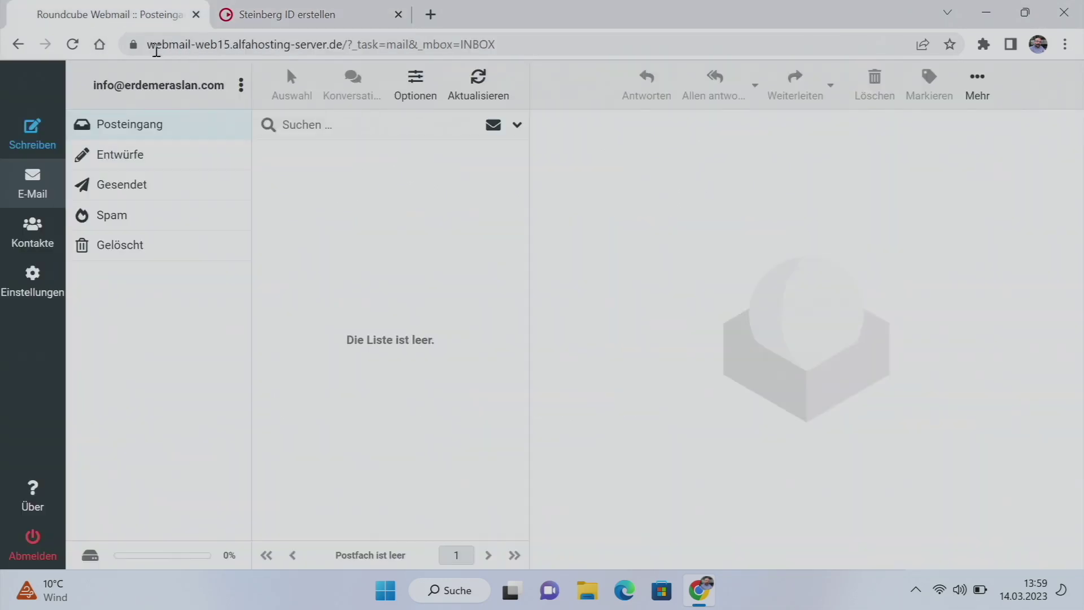
pyautogui.click(480, 85)
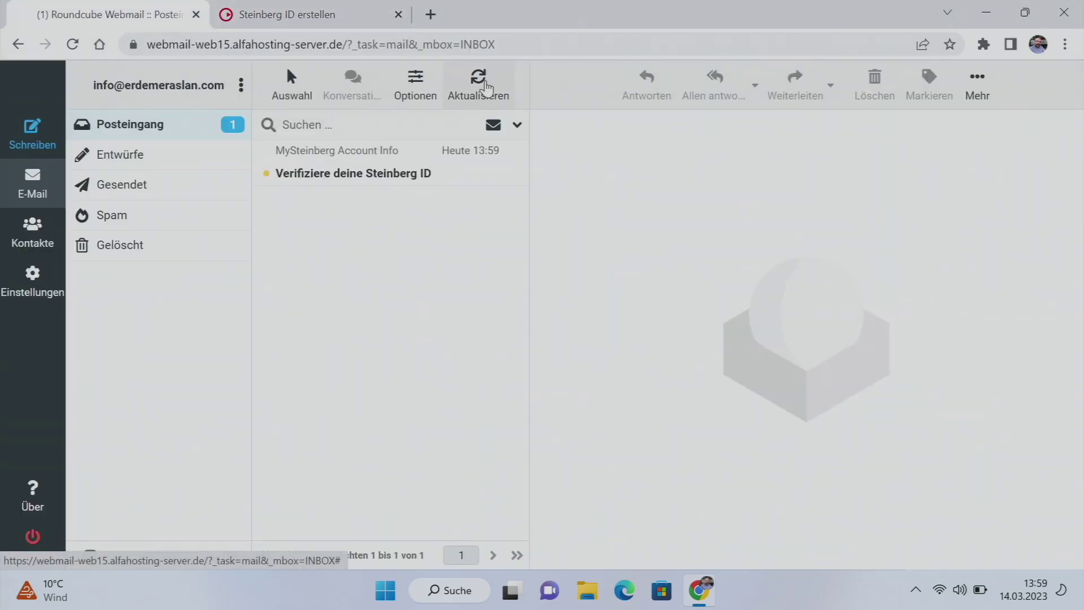
pyautogui.click(363, 173)
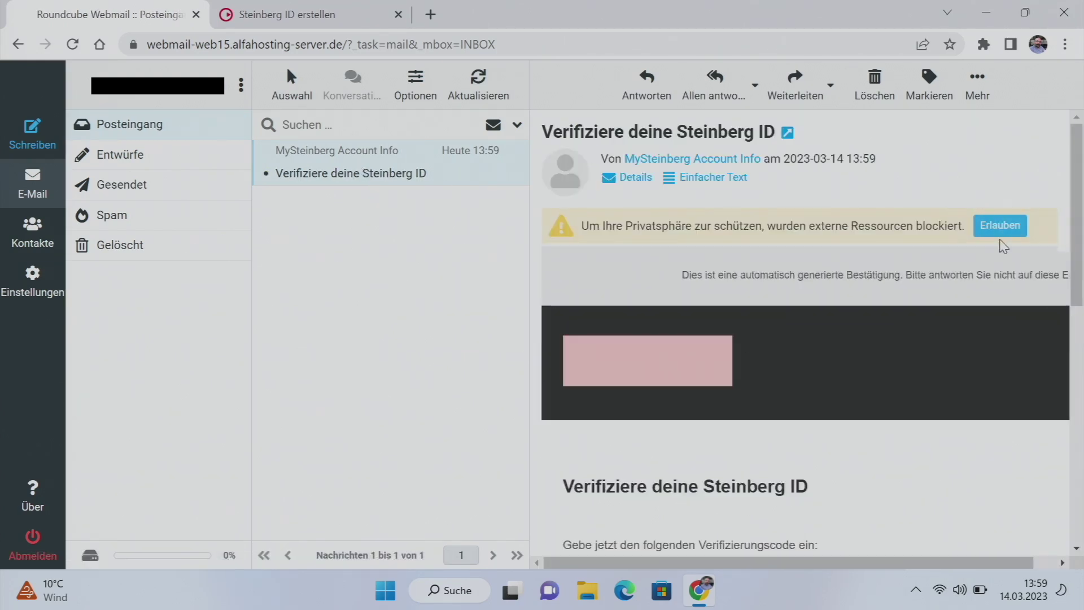
pyautogui.click(1003, 225)
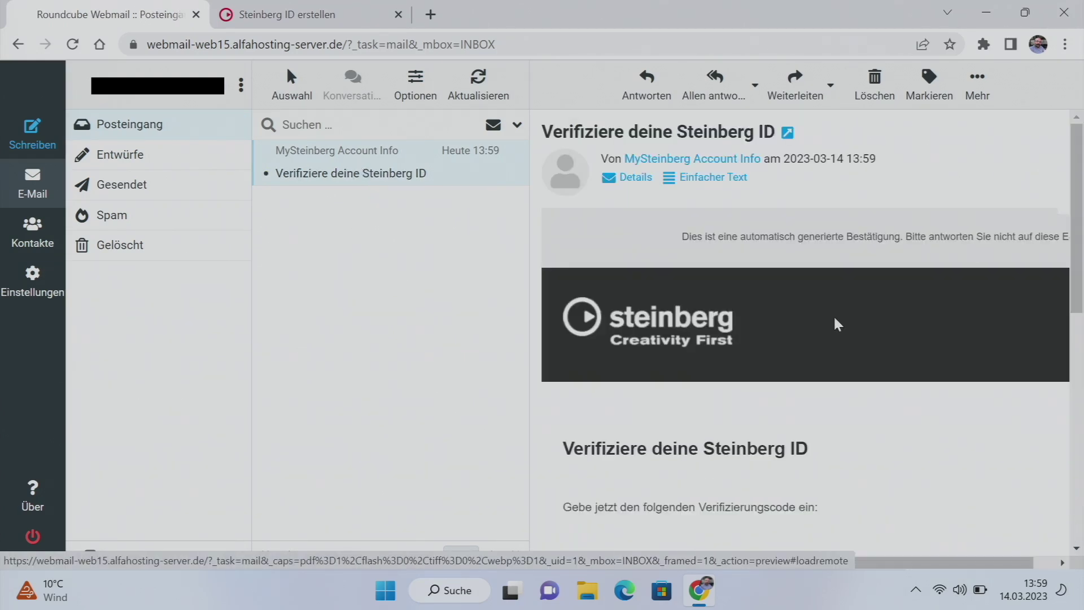
pyautogui.scroll(-3, 776, 416)
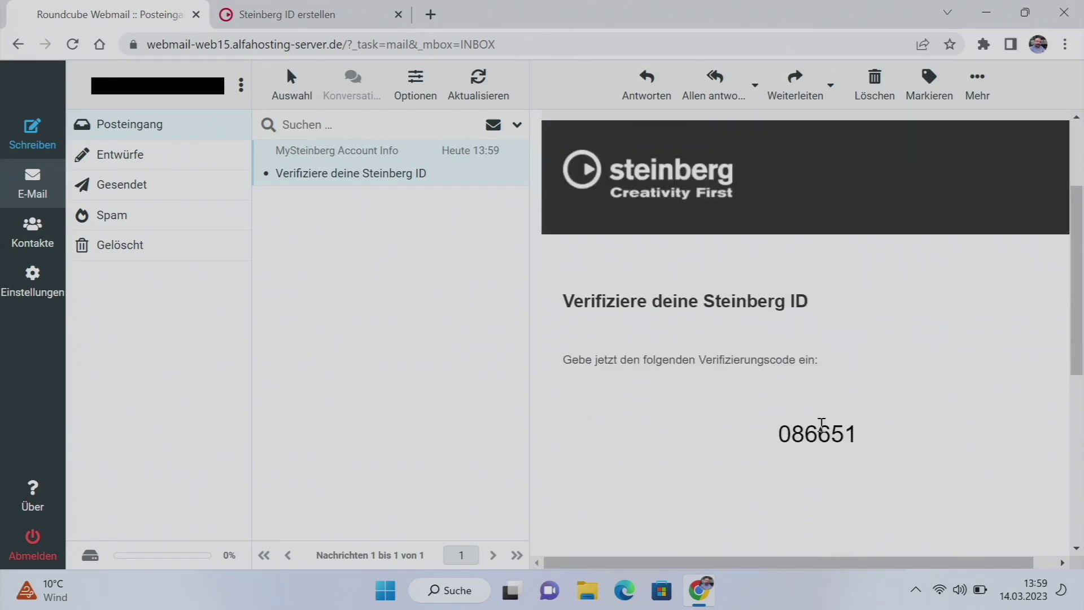
# - Copy the verification code from the e-mail and submit it on the Steinberg ID verification page
pyautogui.doubleClick(827, 430)
pyautogui.hotkey('ctrl', 'c')
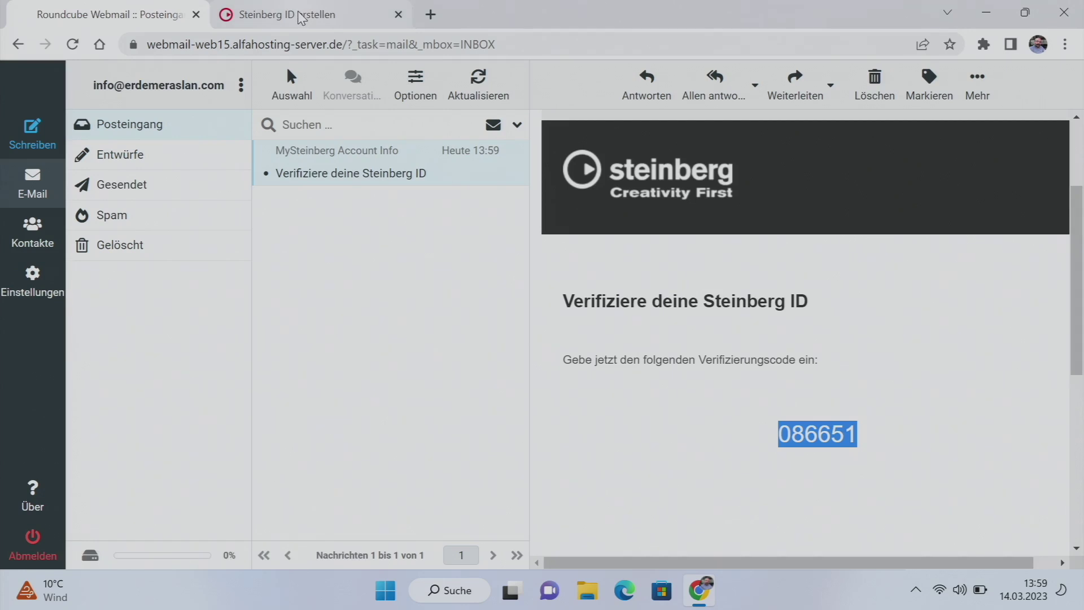
pyautogui.click(316, 16)
pyautogui.hotkey('ctrl', 'v')
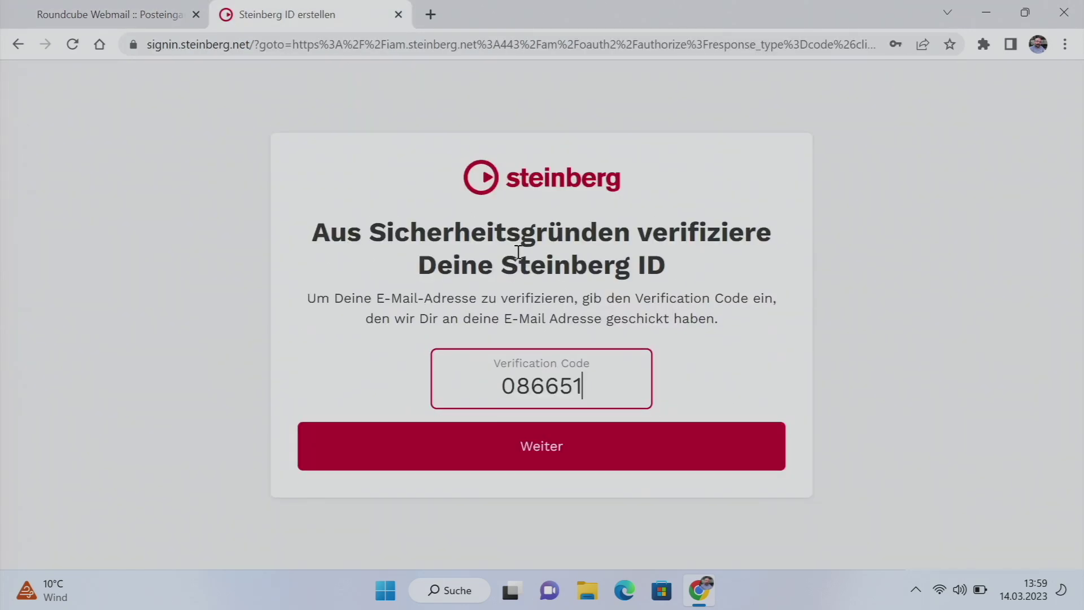
pyautogui.click(541, 446)
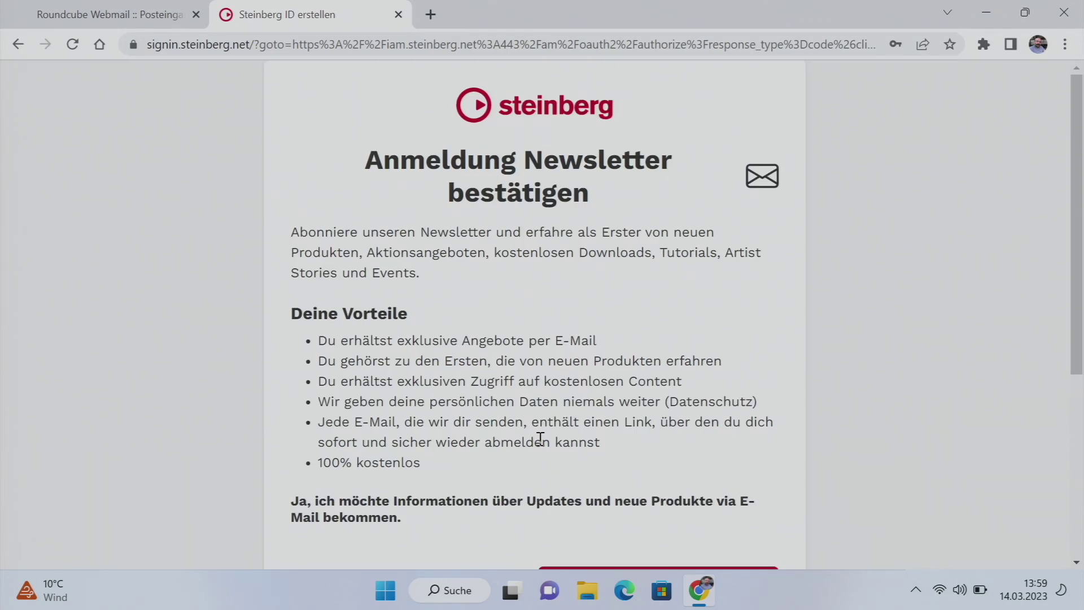
# - Review the Steinberg newsletter terms and agree to receive updates and product information by e-mail
pyautogui.scroll(-5, 944, 442)
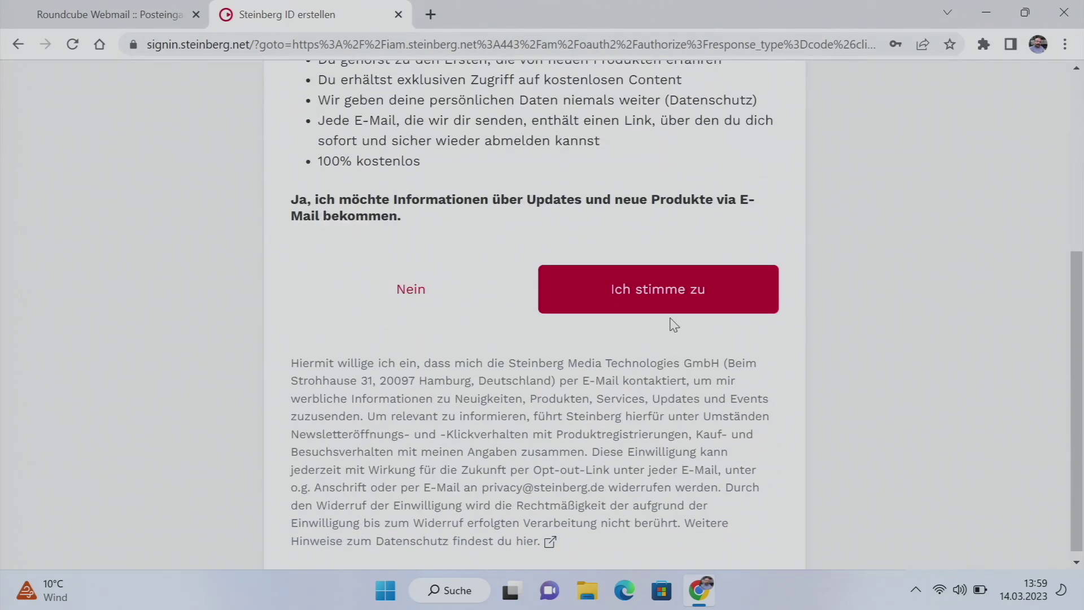
pyautogui.scroll(5, 681, 209)
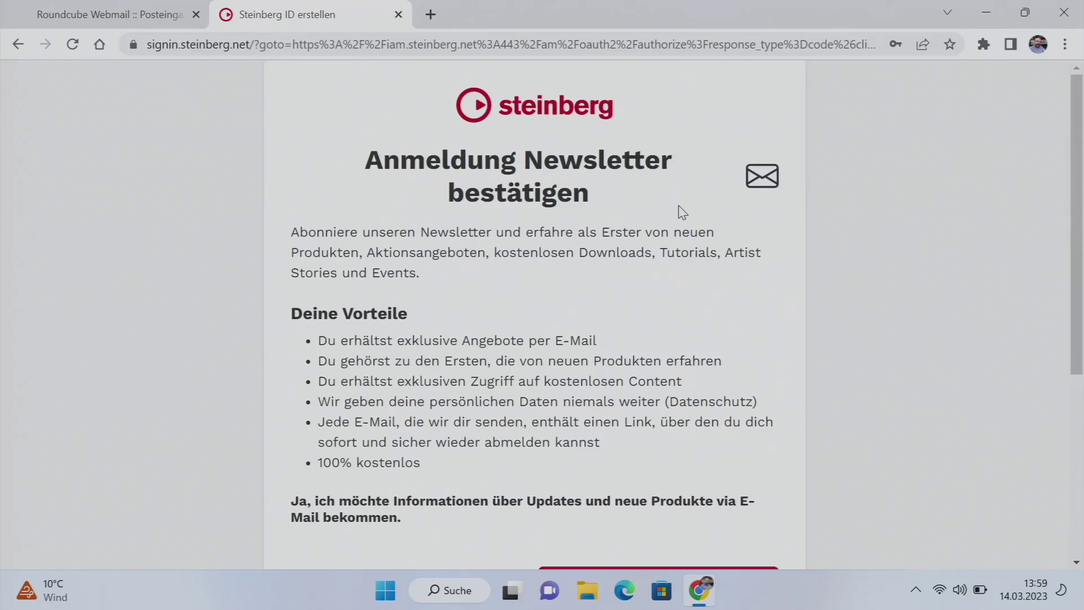
pyautogui.scroll(-5, 680, 212)
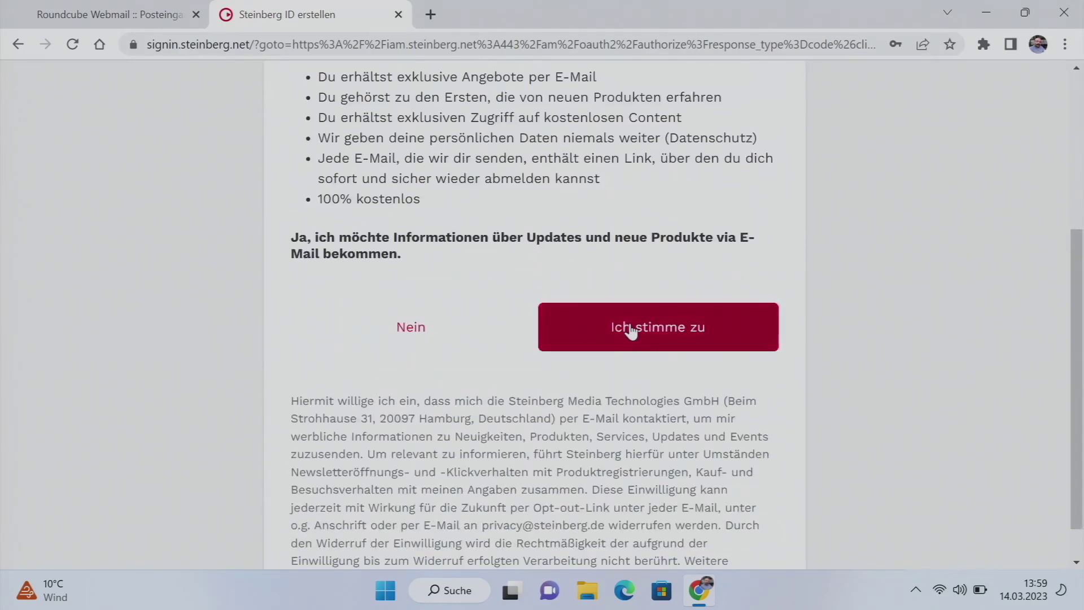
pyautogui.click(622, 335)
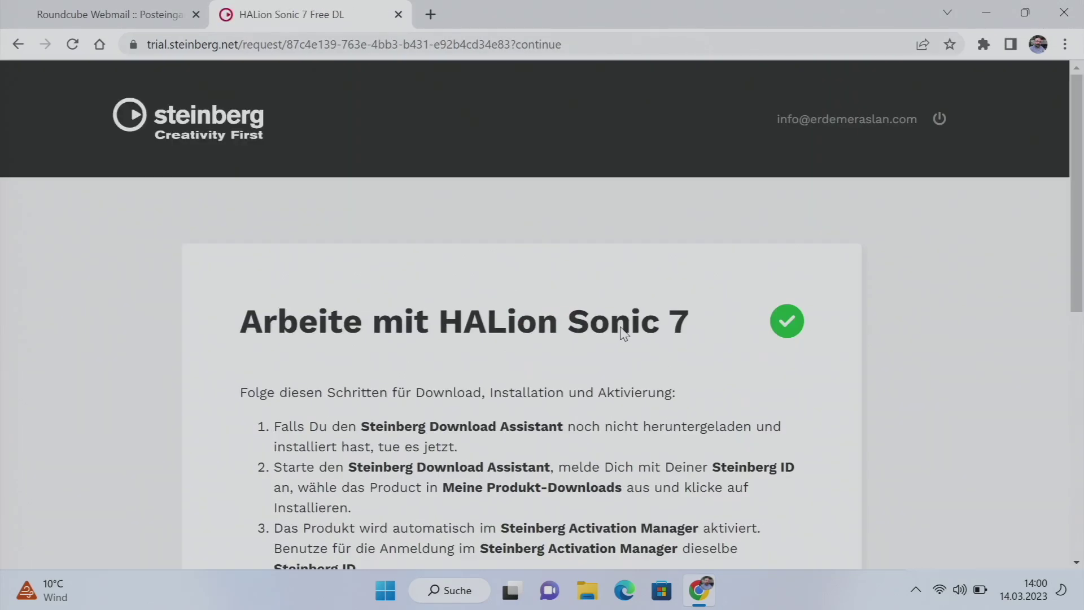
# - Download the Windows installer of the Steinberg Download Assistant and save it in the Downloads folder
pyautogui.scroll(-3, 623, 333)
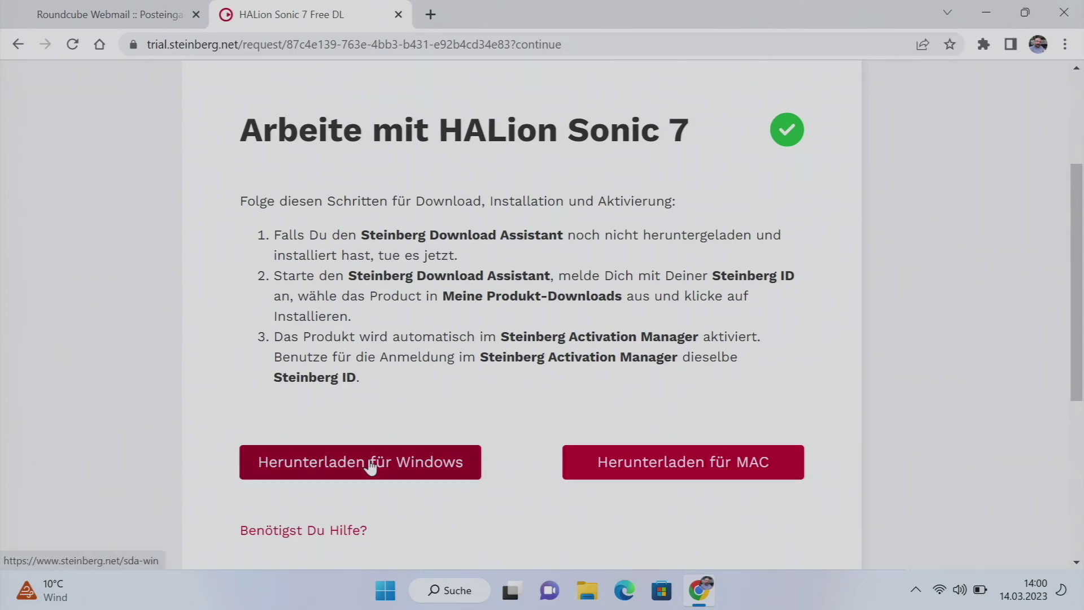
pyautogui.click(396, 467)
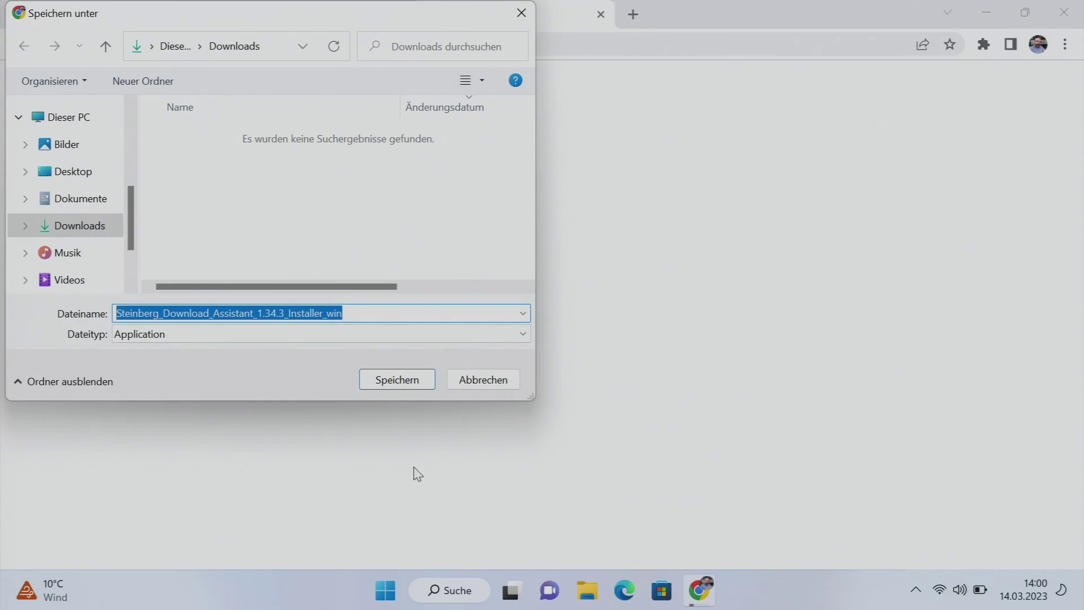
pyautogui.click(400, 383)
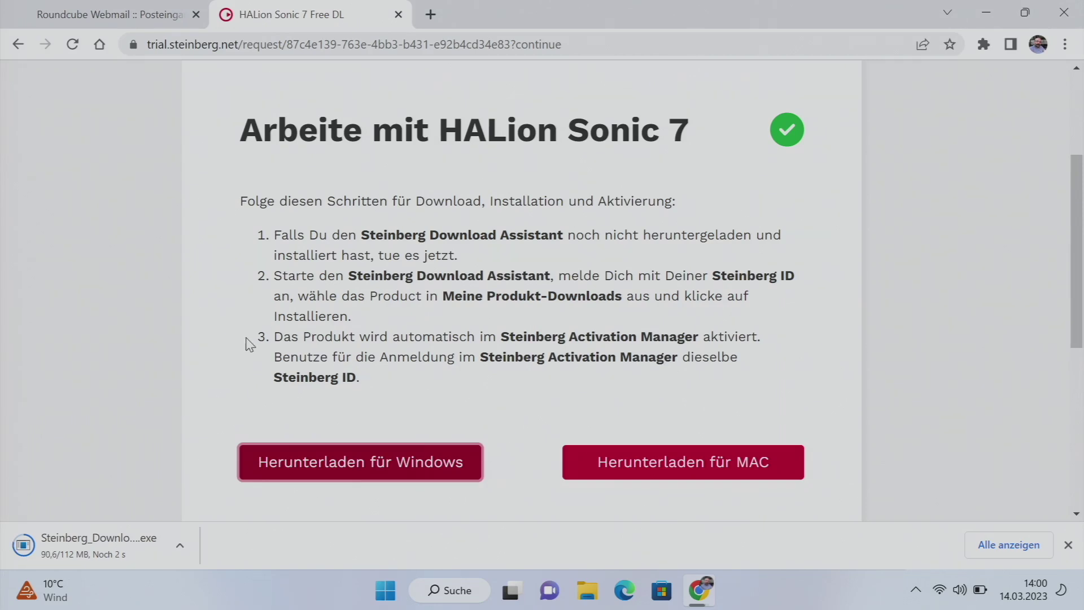
# - Refresh the webmail inbox and view the HALion Sonic 7 activation e-mail with its external resources allowed
pyautogui.click(117, 17)
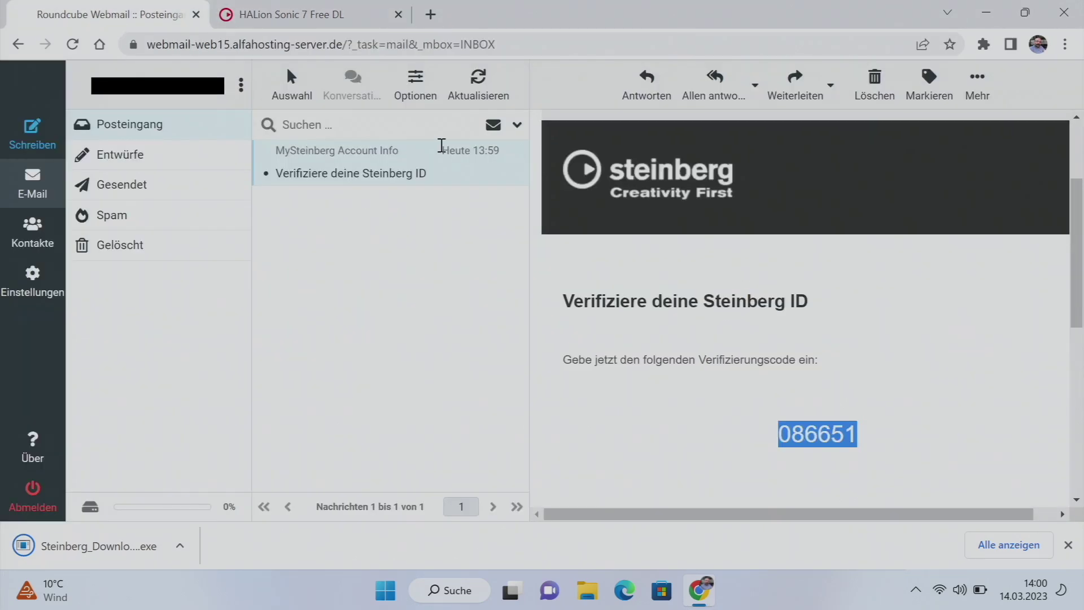
pyautogui.click(481, 84)
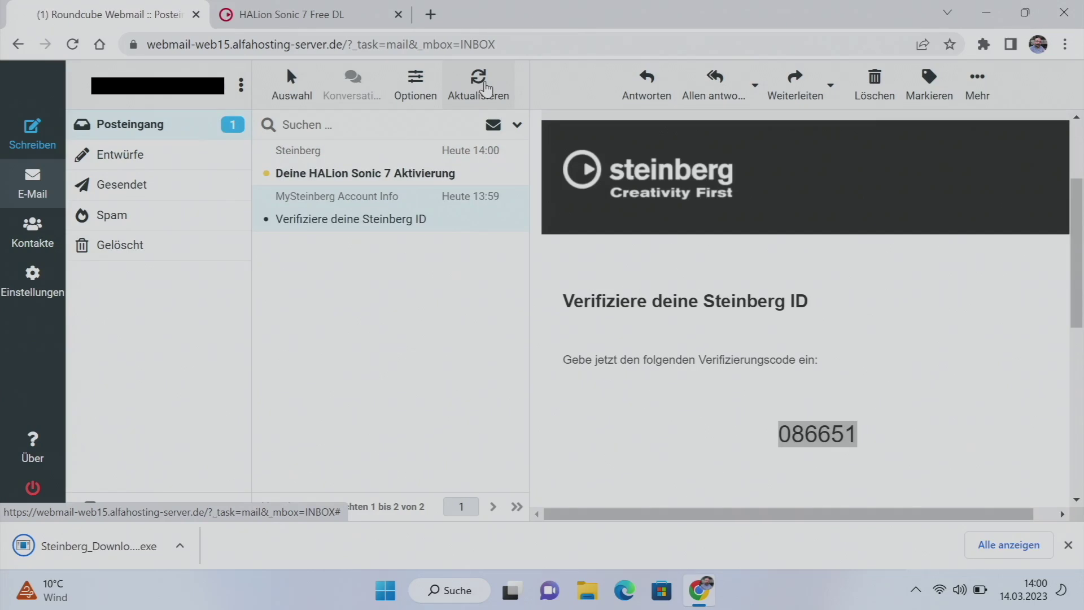
pyautogui.click(384, 173)
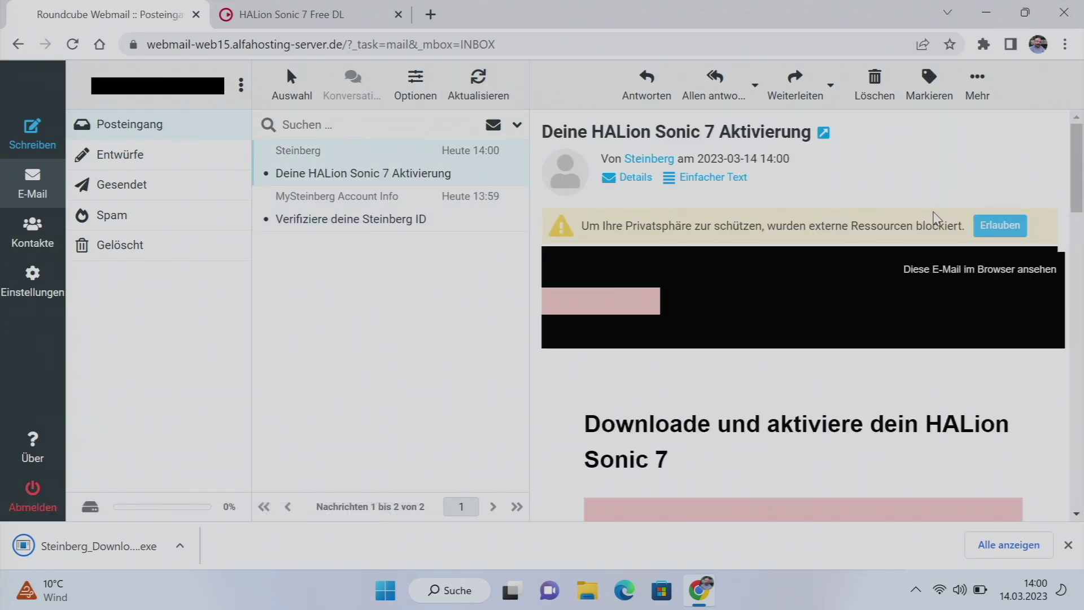
pyautogui.click(1013, 220)
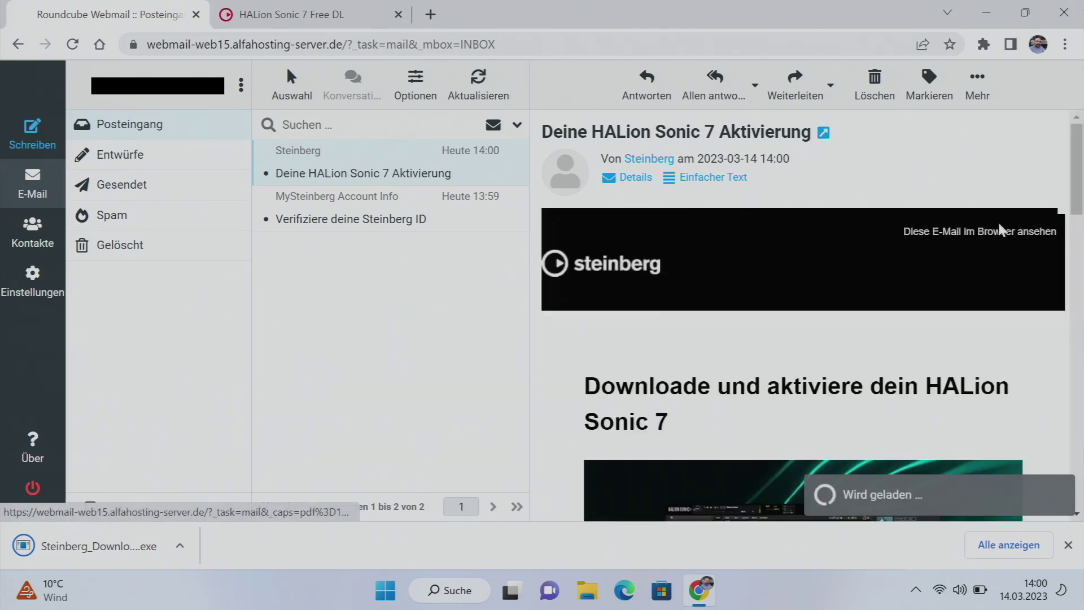
# - Run the downloaded Steinberg Download Assistant installer and allow it to make changes to the device
pyautogui.click(326, 23)
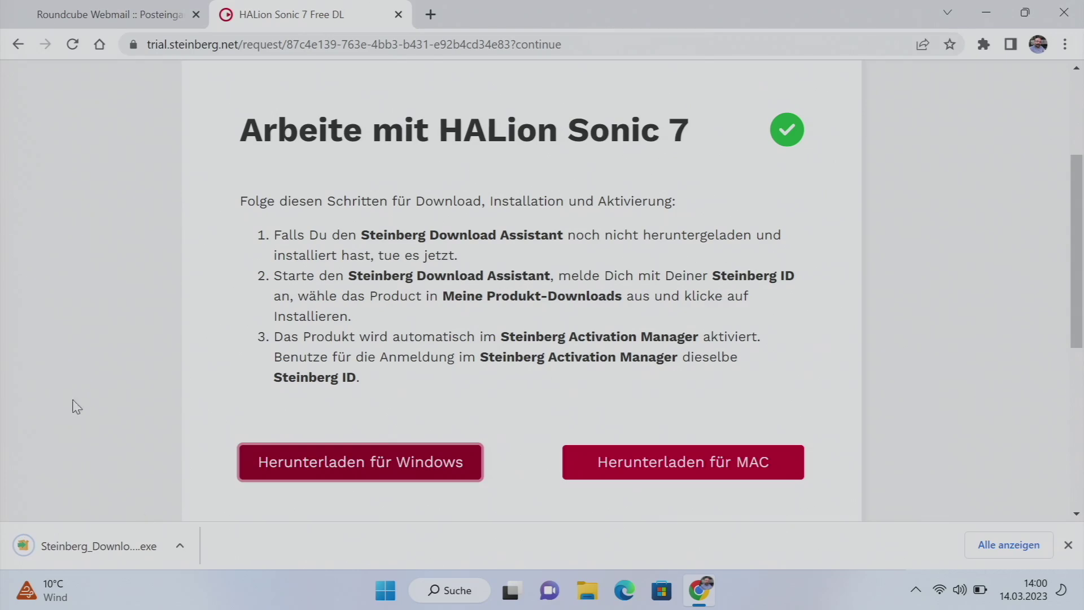
pyautogui.click(121, 546)
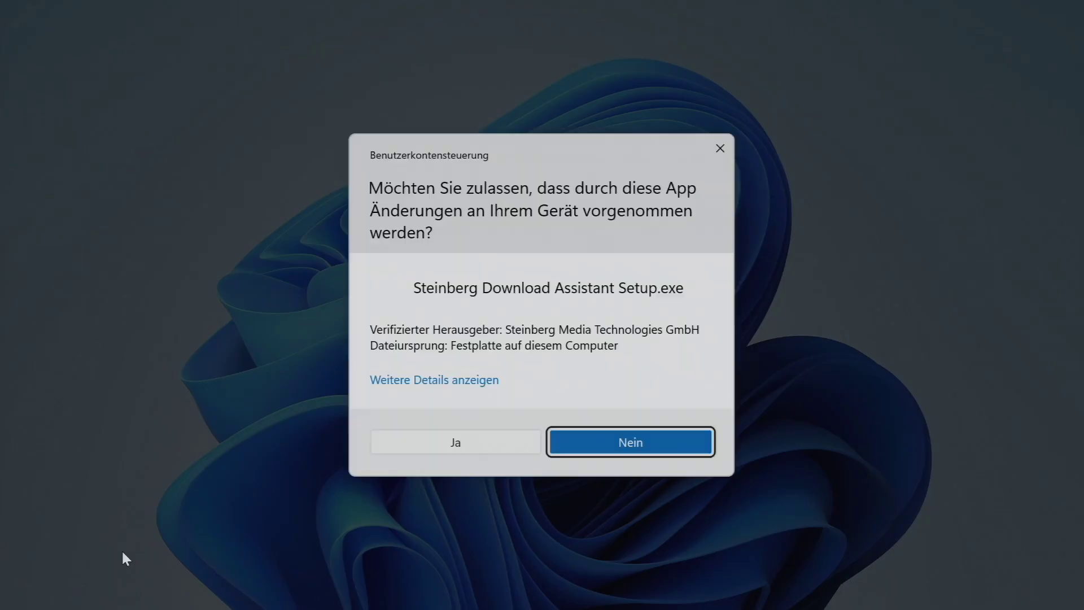
pyautogui.click(431, 441)
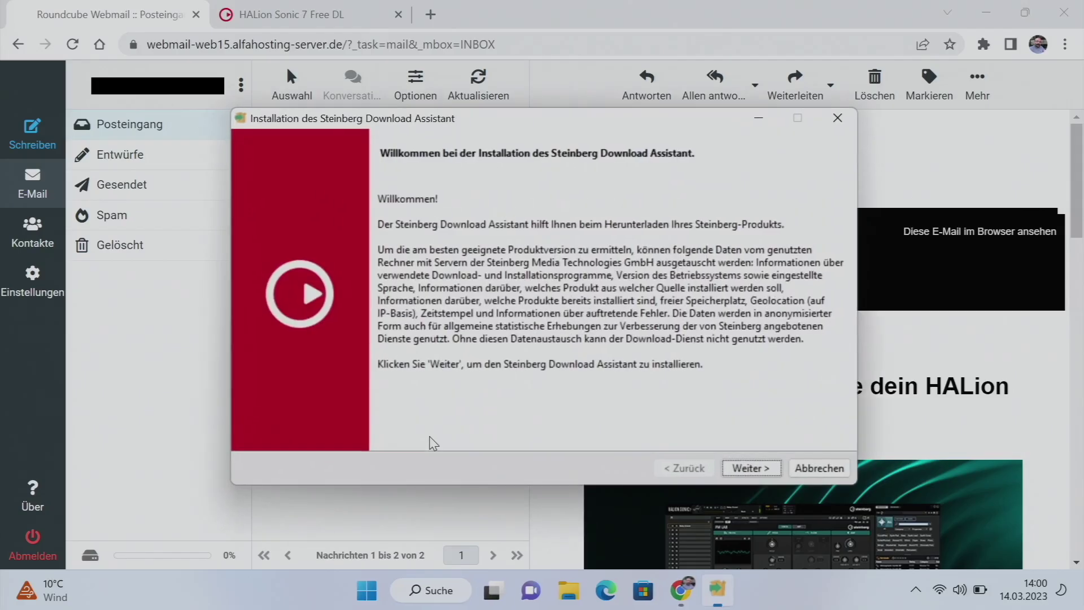
# - Complete the Steinberg Download Assistant installation with a desktop shortcut and launch of the program enabled
pyautogui.click(751, 468)
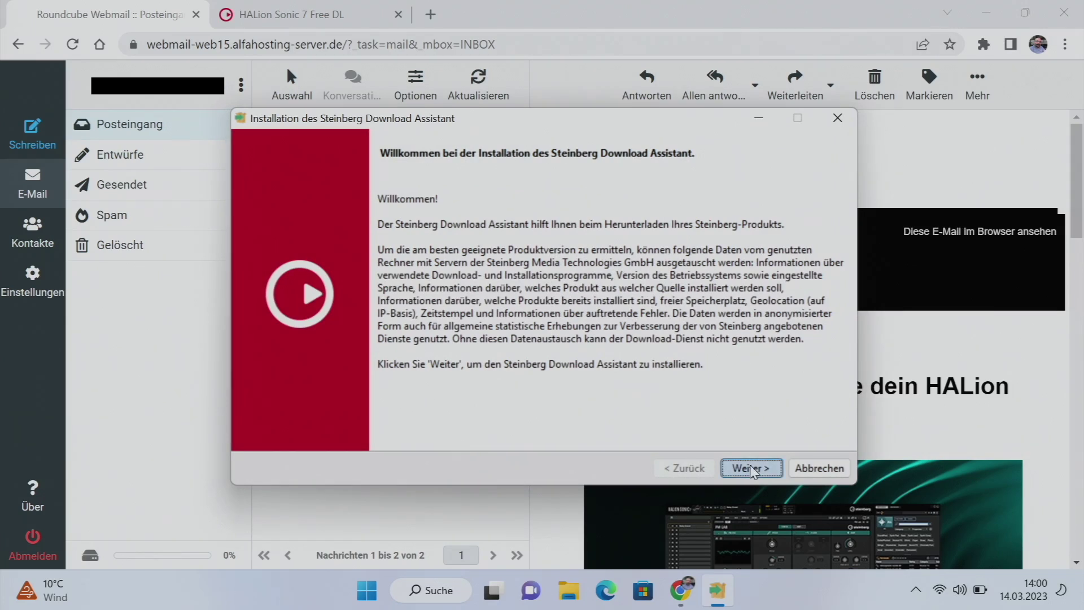
pyautogui.click(436, 407)
pyautogui.click(751, 468)
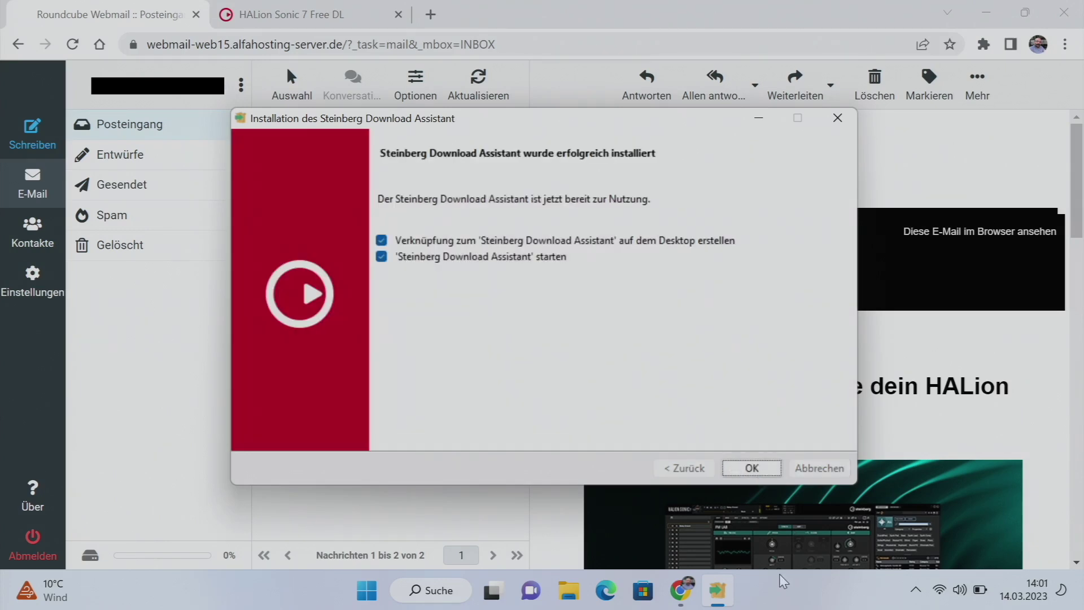
pyautogui.click(742, 468)
# - Minimize the browser, sign in to the Steinberg Download Assistant and authorize the browser to open it
pyautogui.click(986, 11)
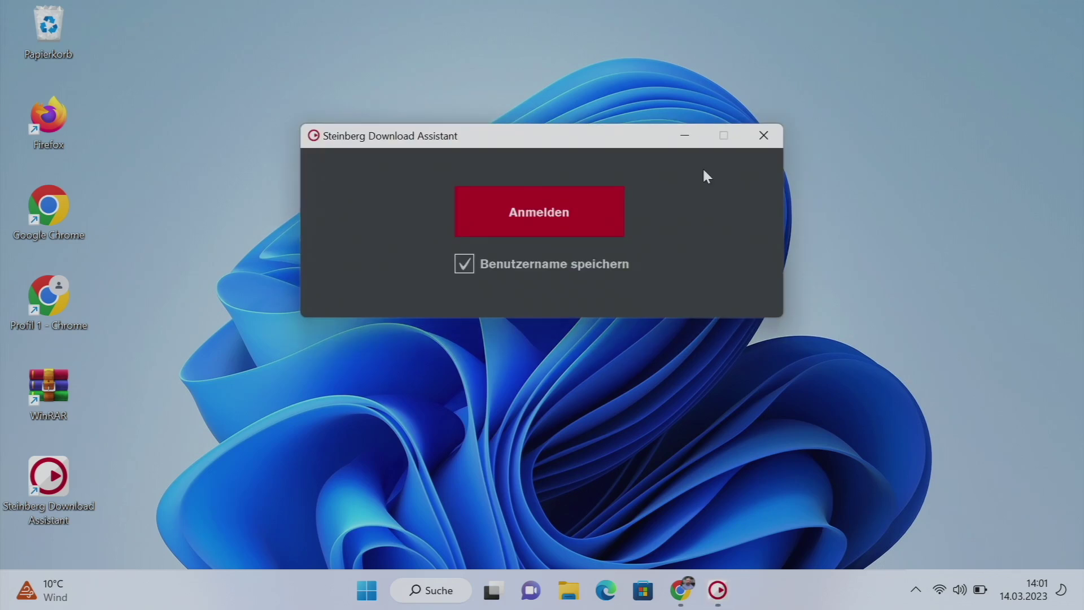
pyautogui.click(535, 217)
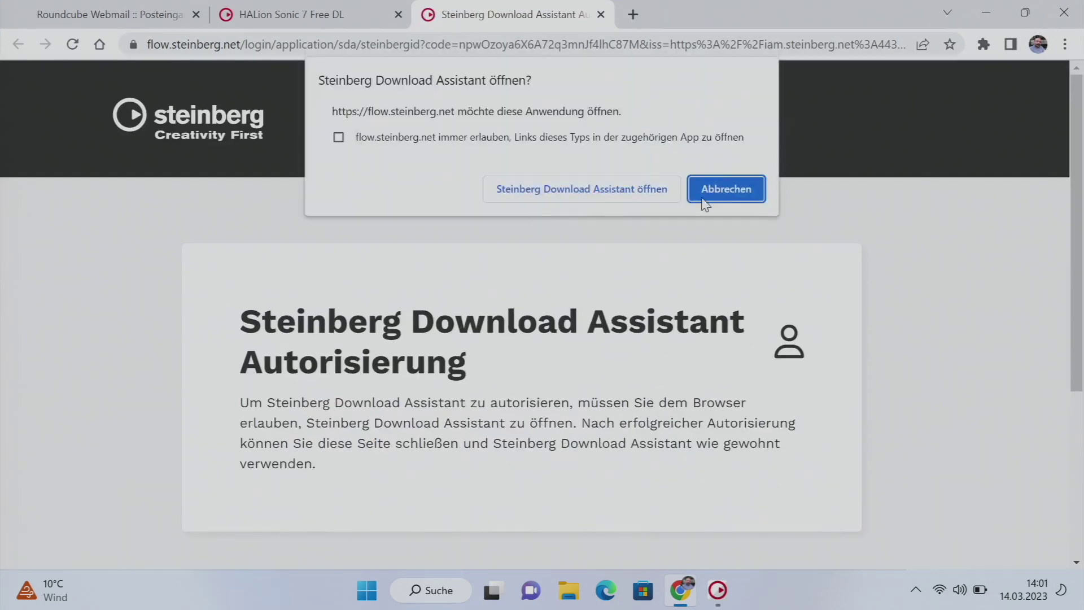
pyautogui.click(577, 188)
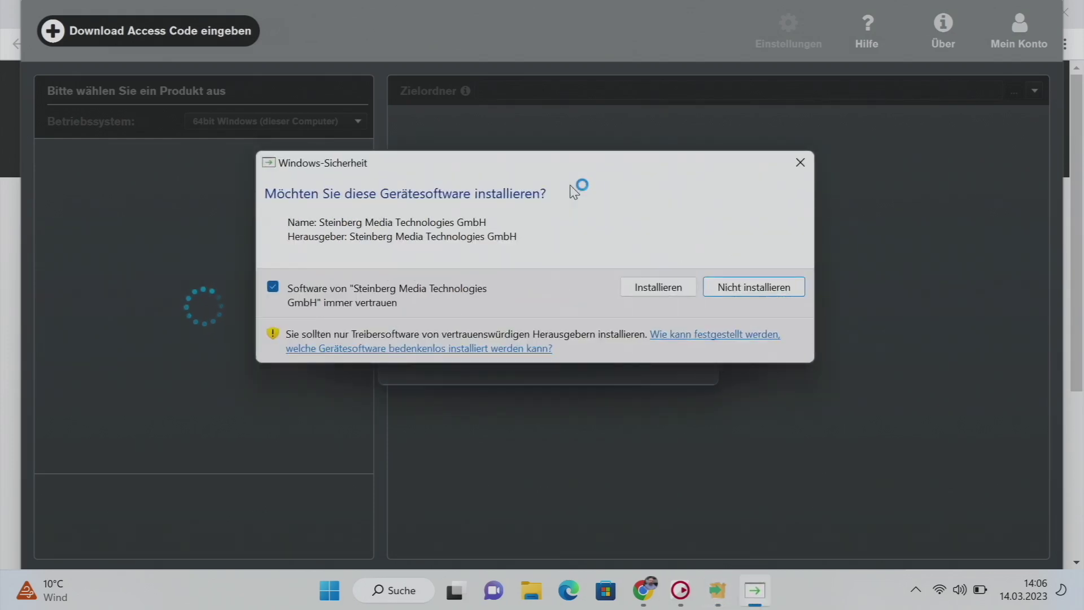
# - Allow the Steinberg device software installation and start installing the HALion Sonic 7.0.0 instrument from the product downloads
pyautogui.click(654, 286)
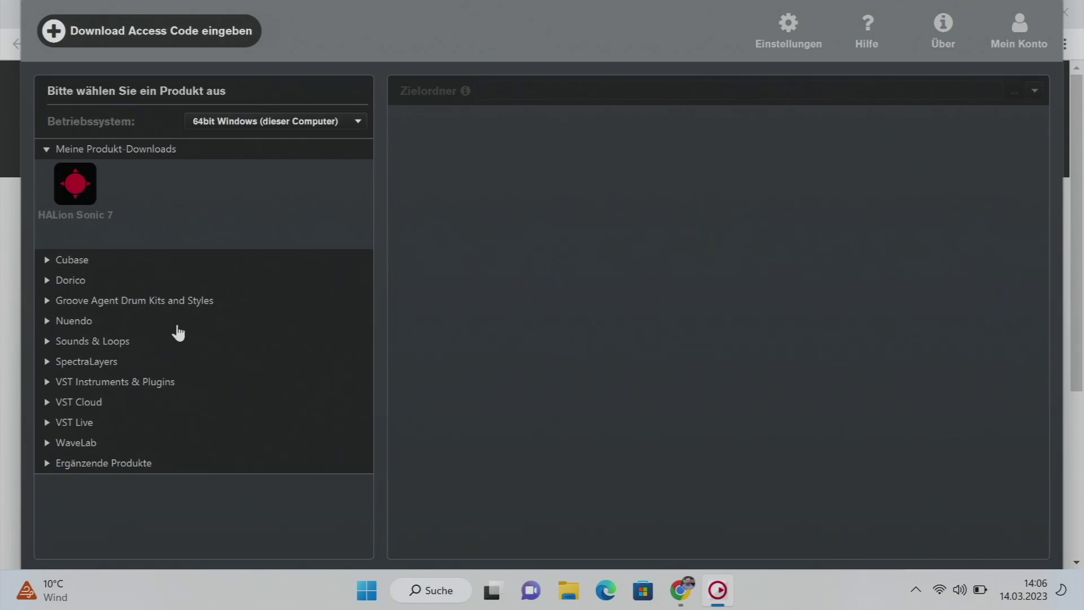
pyautogui.click(82, 180)
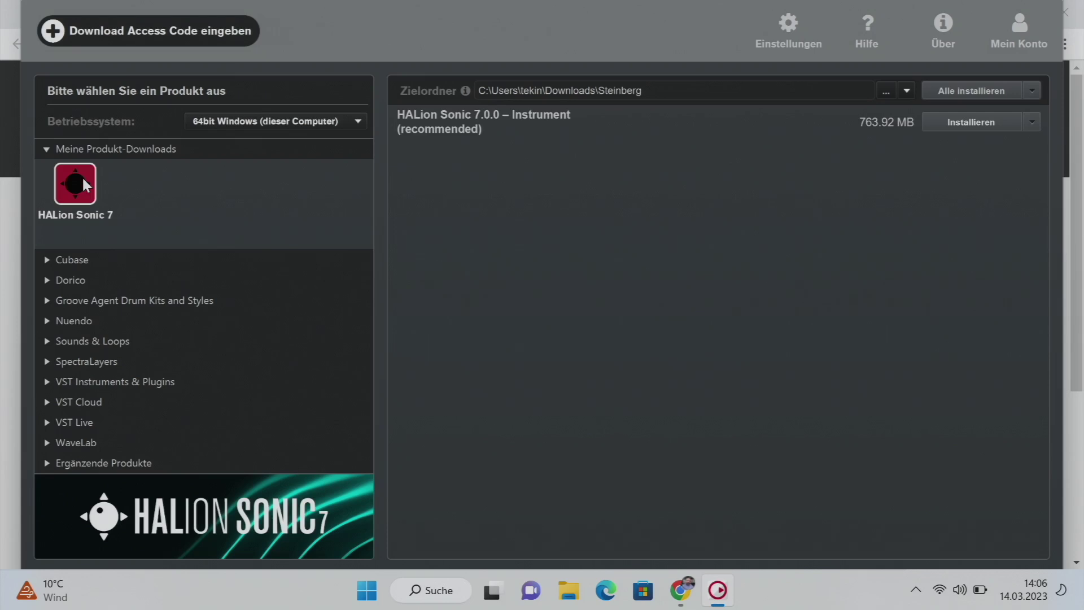
pyautogui.click(974, 117)
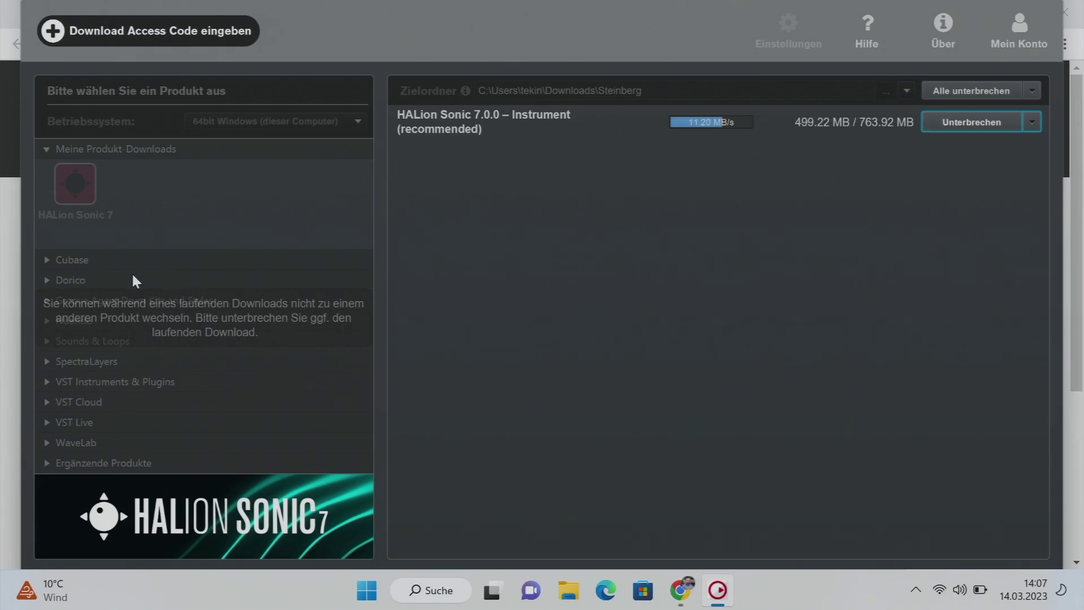
# - Switch to Chrome, go to steinberg.net and open the Products page of the MySteinberg account
pyautogui.click(8, 279)
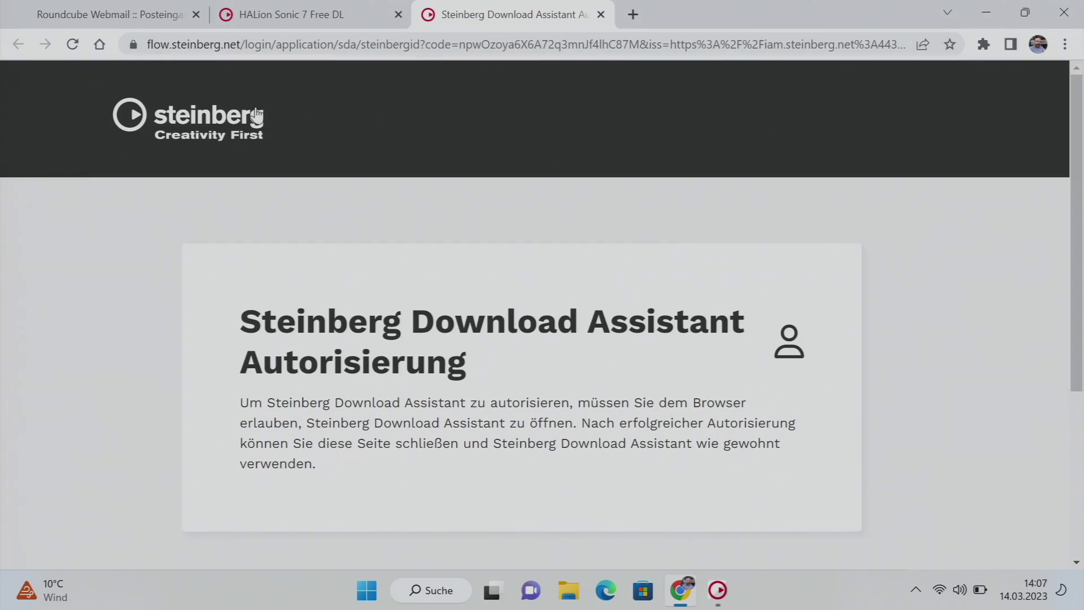
pyautogui.click(238, 44)
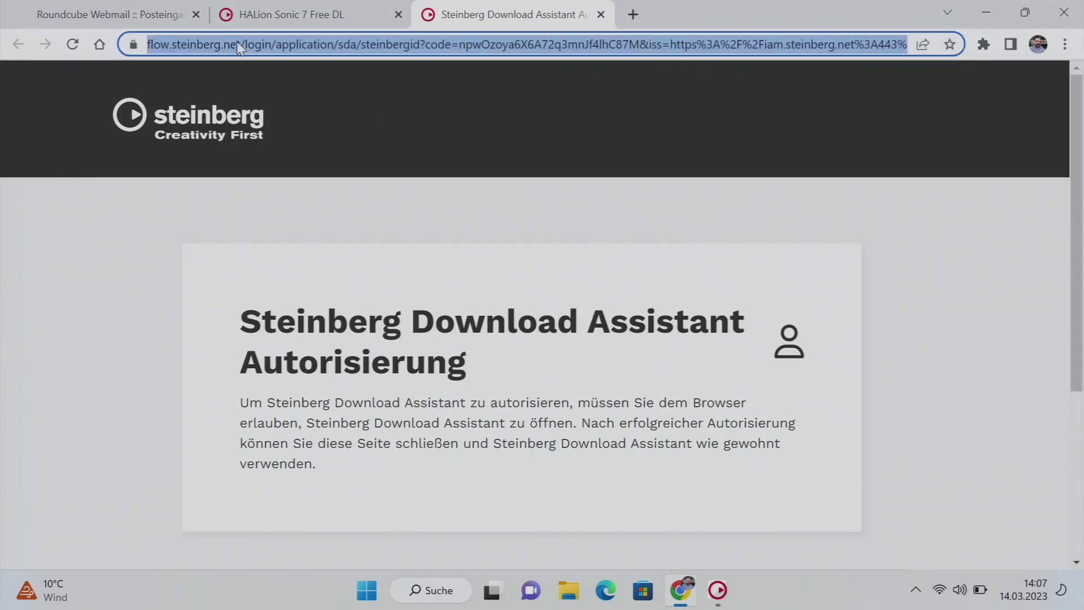
pyautogui.write('ste')
pyautogui.press('Return')
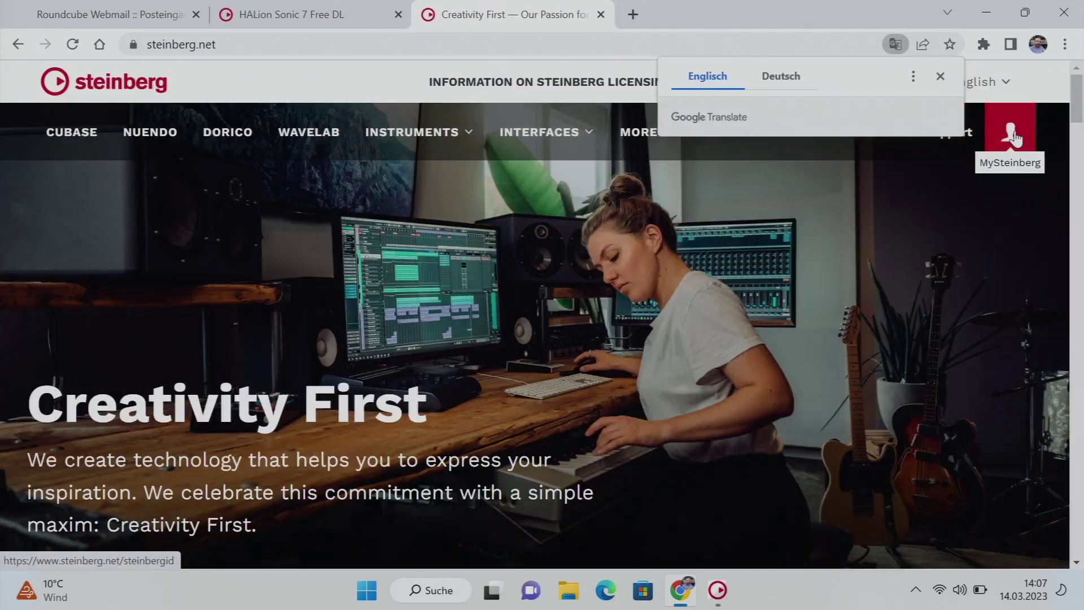
pyautogui.click(1011, 133)
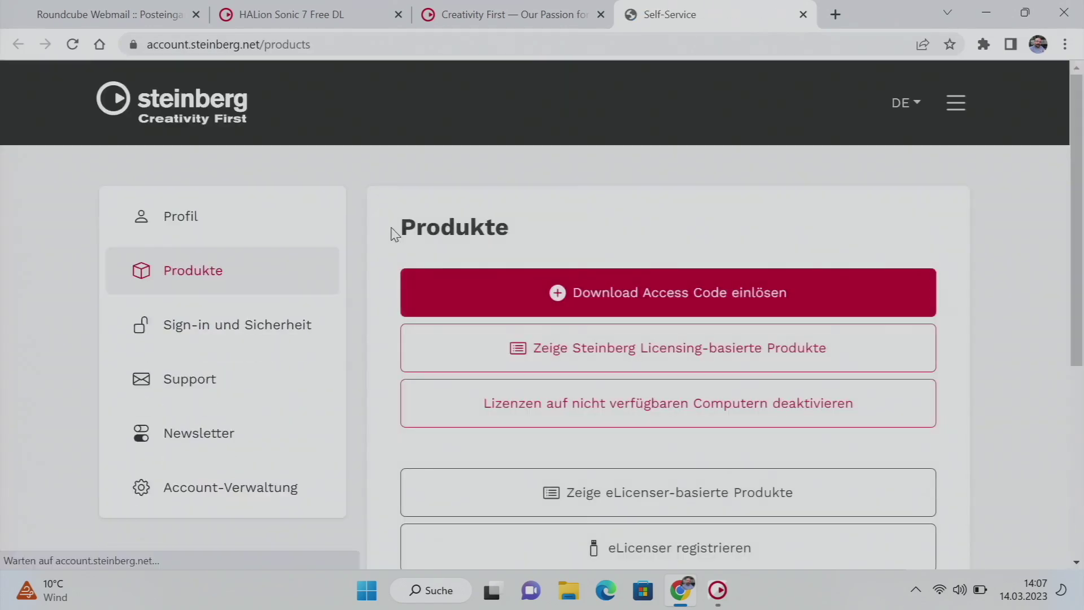
pyautogui.scroll(-1, 659, 258)
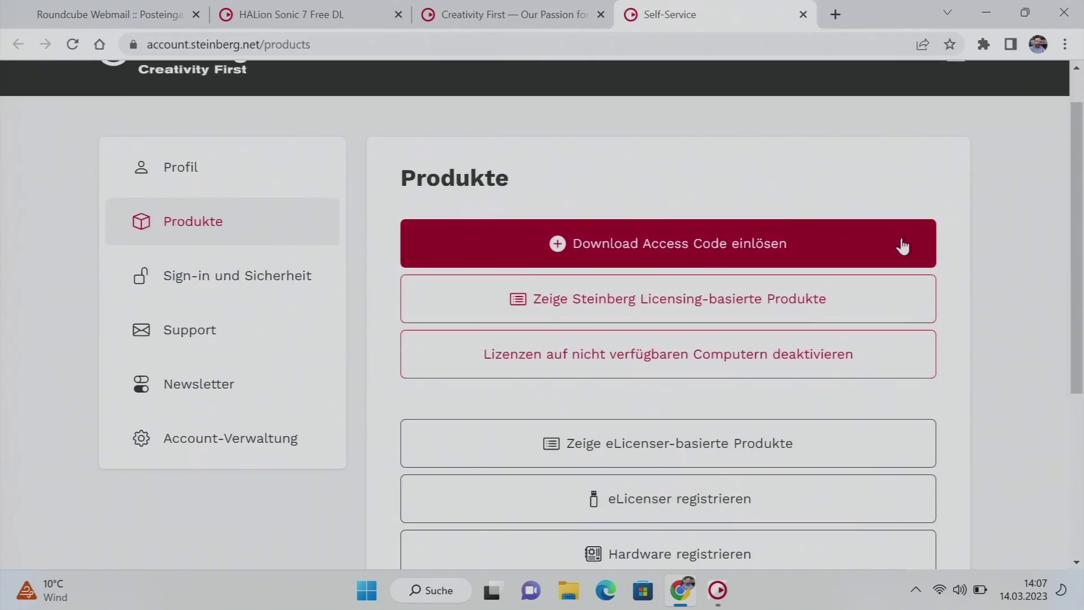
# - Review the account's product options, switch the page language to English and open the deactivation of licenses on unavailable computers
pyautogui.scroll(-1, 1028, 326)
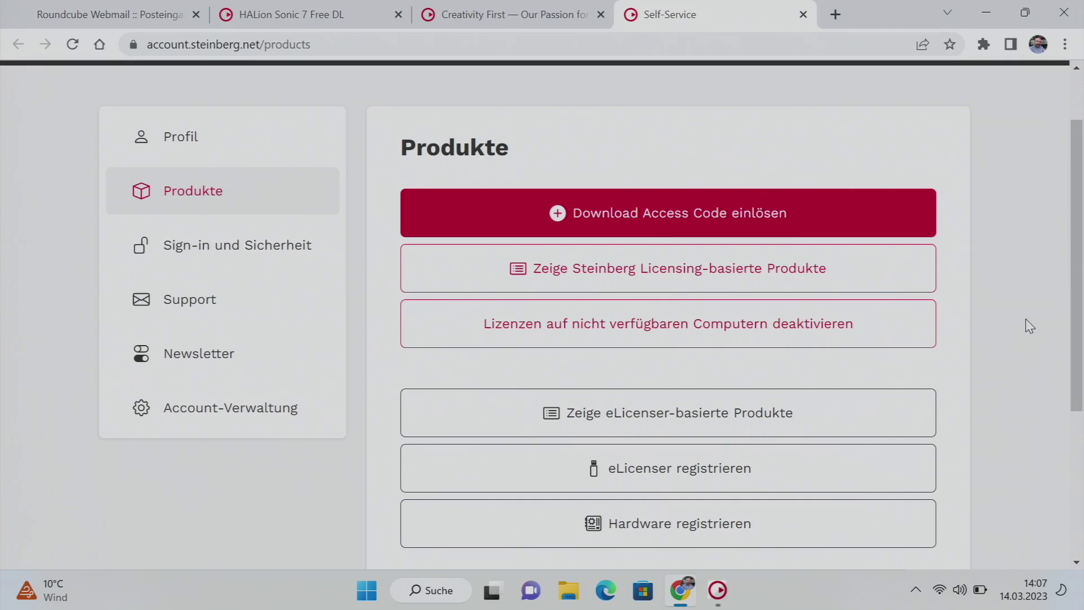
pyautogui.scroll(-1, 1029, 327)
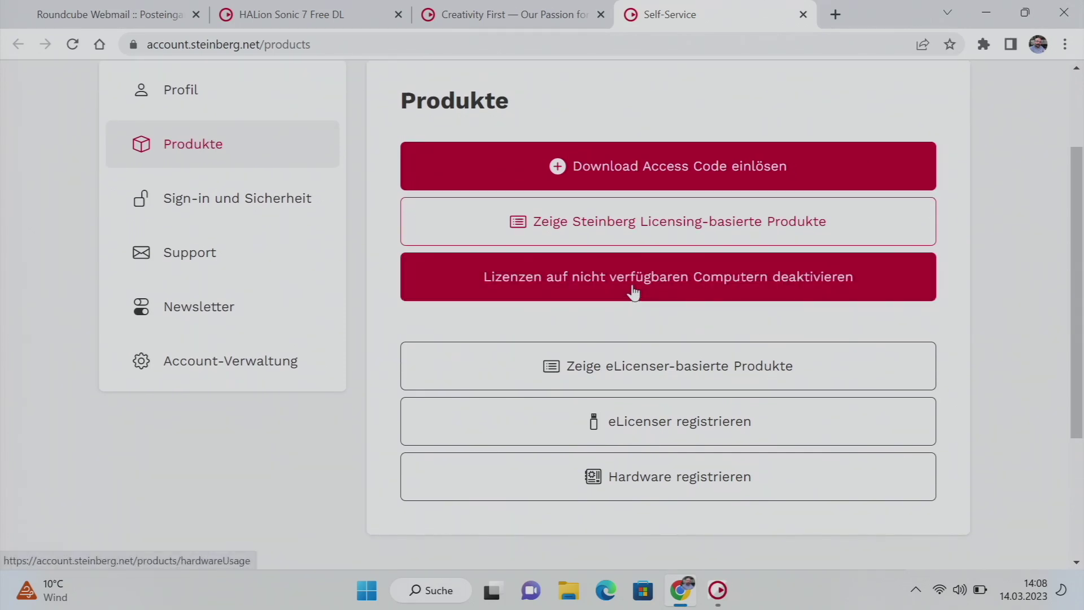
pyautogui.scroll(3, 634, 292)
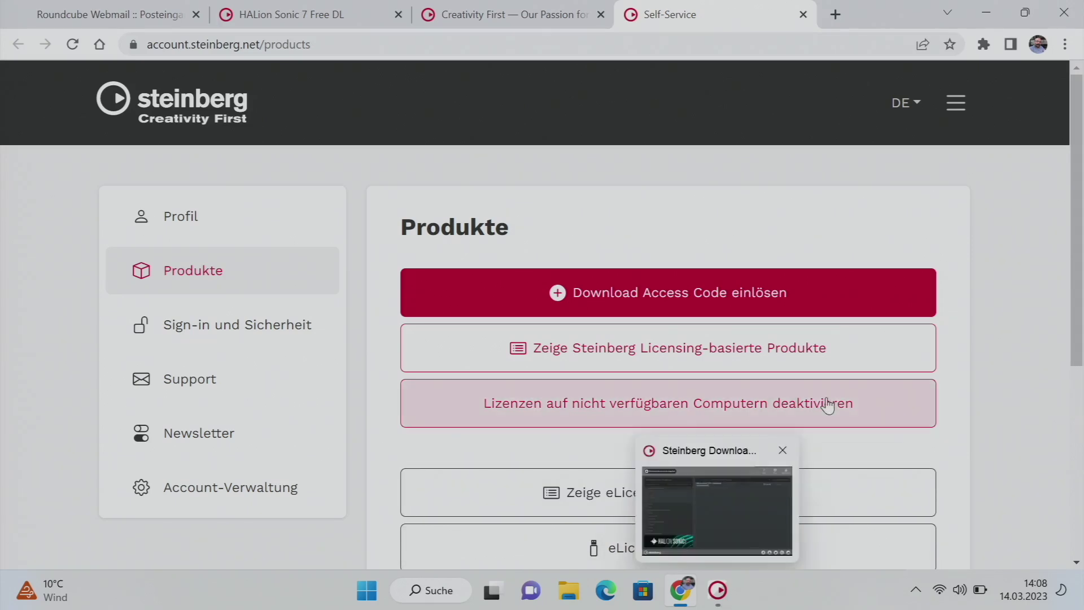
pyautogui.click(903, 103)
pyautogui.click(835, 226)
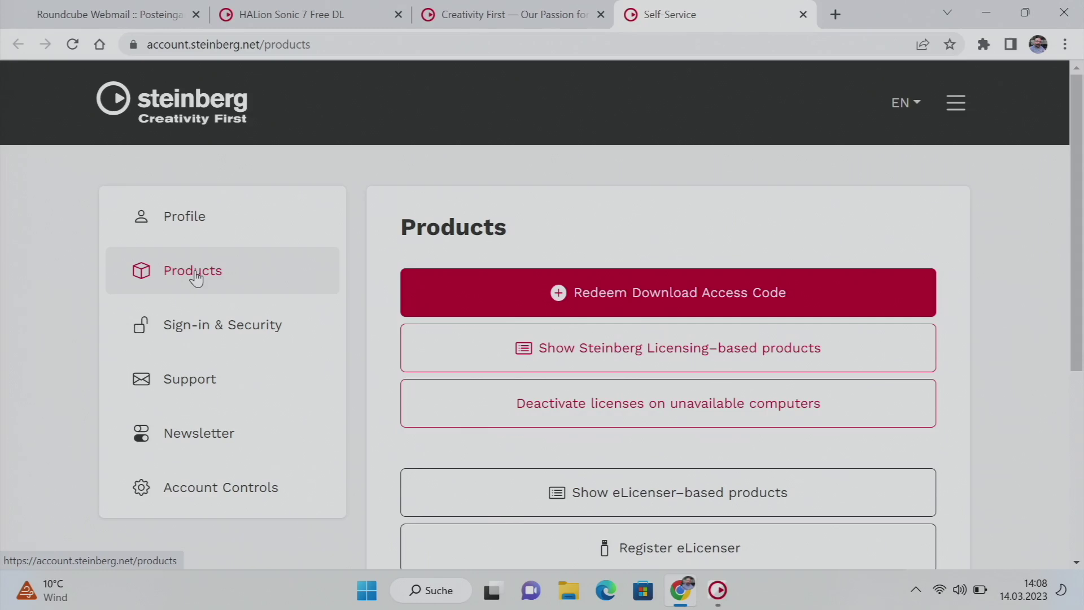
pyautogui.click(681, 397)
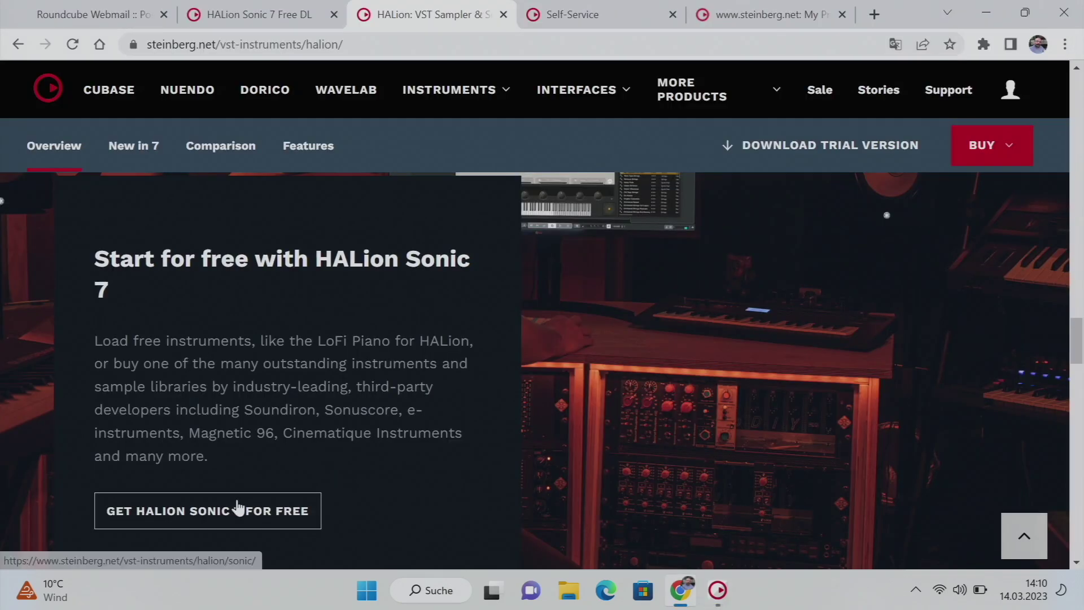
# - Open the free HALion Sonic 7 page and examine the free instruments offered for it
pyautogui.click(237, 507)
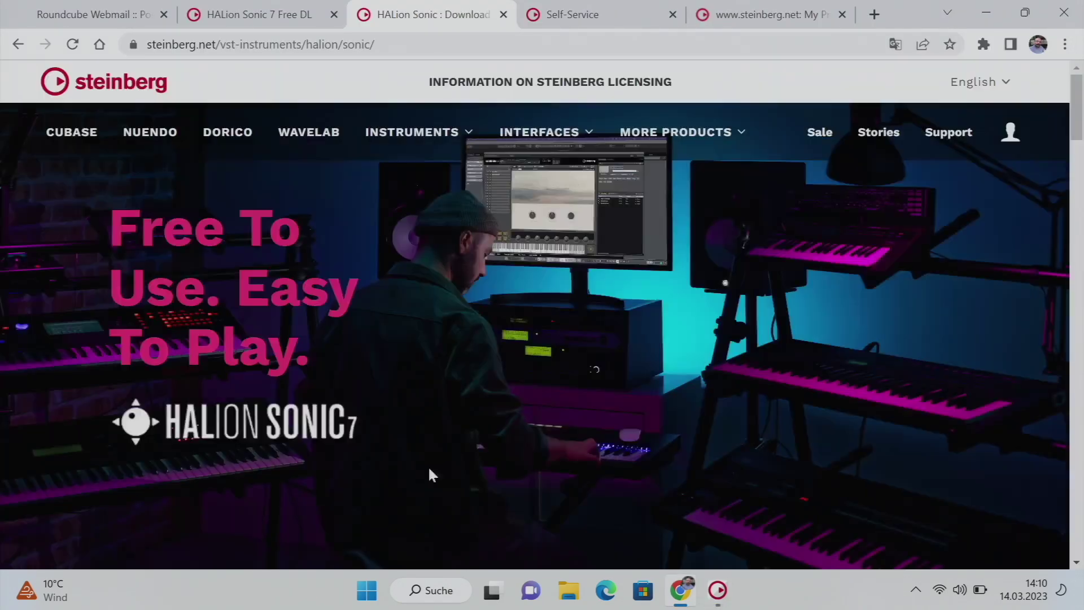
pyautogui.scroll(-15, 634, 421)
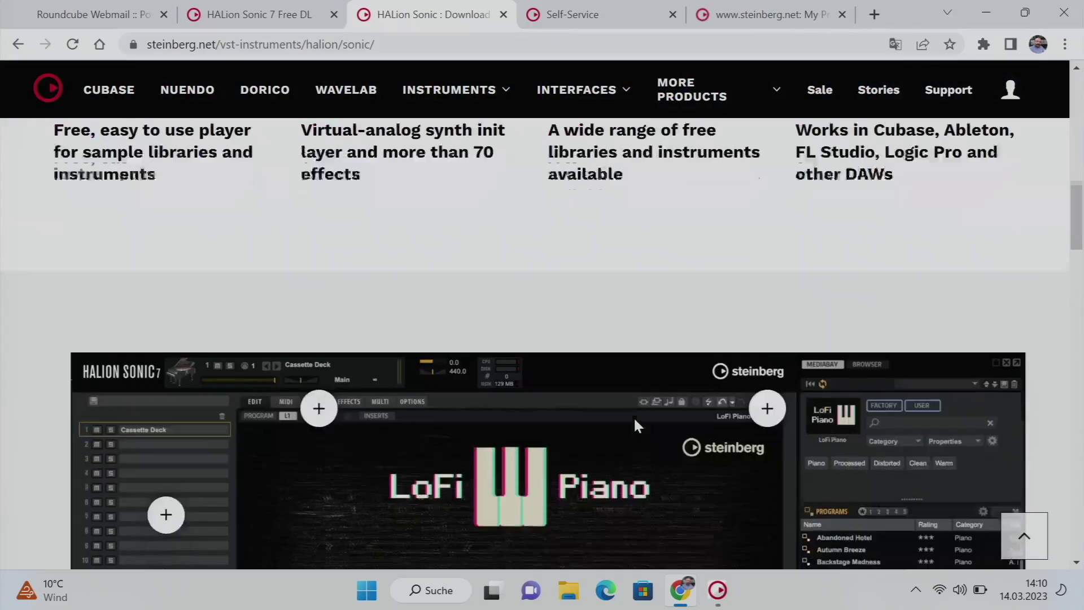
pyautogui.scroll(-15, 635, 419)
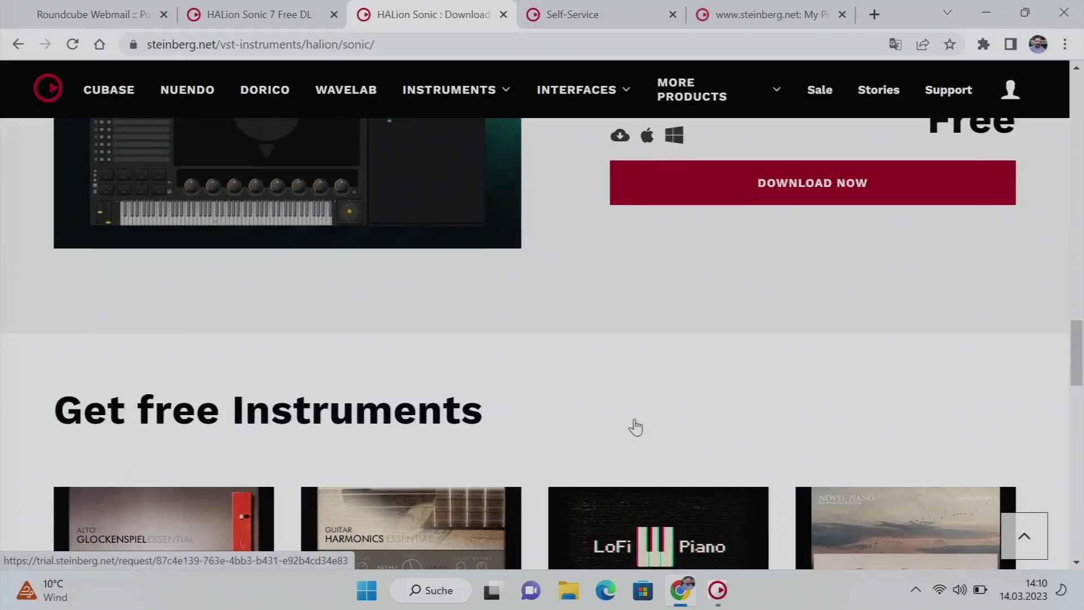
pyautogui.scroll(-3, 634, 426)
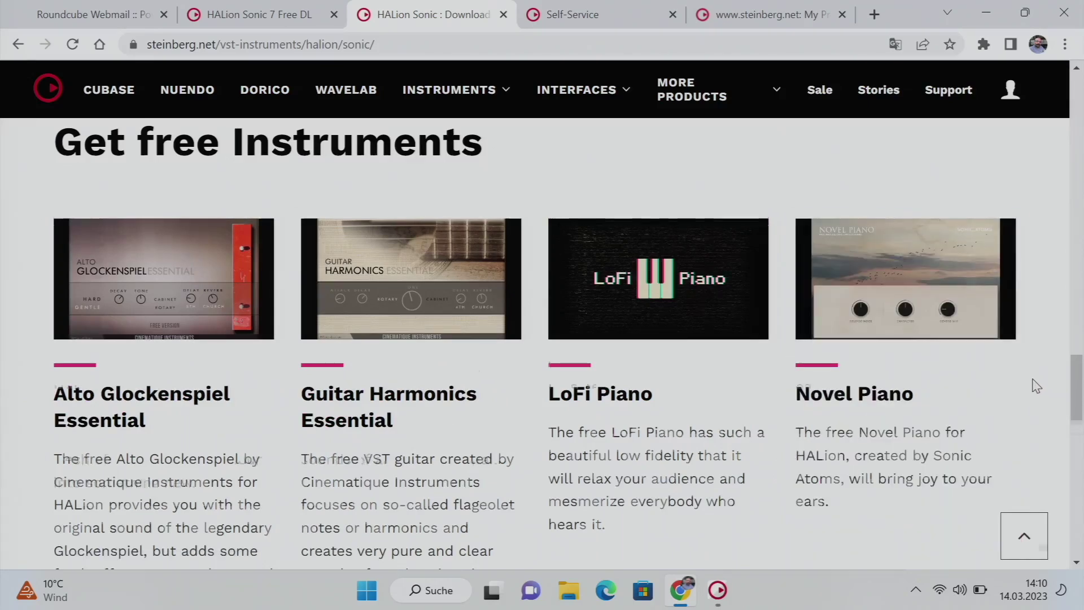
pyautogui.scroll(-5, 1036, 386)
pyautogui.scroll(-7, 1036, 385)
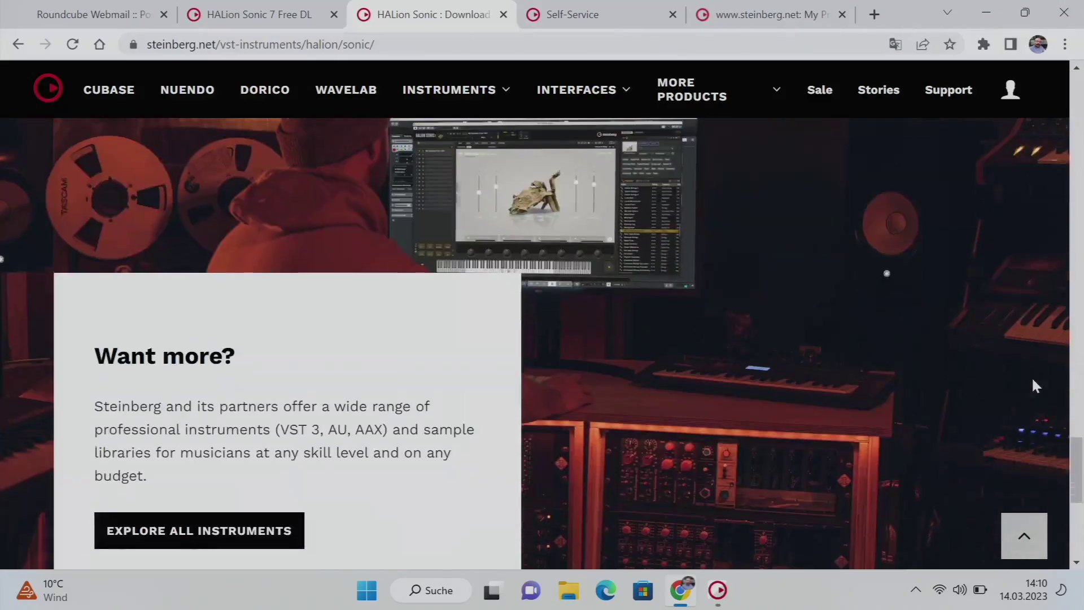
pyautogui.scroll(7, 1033, 382)
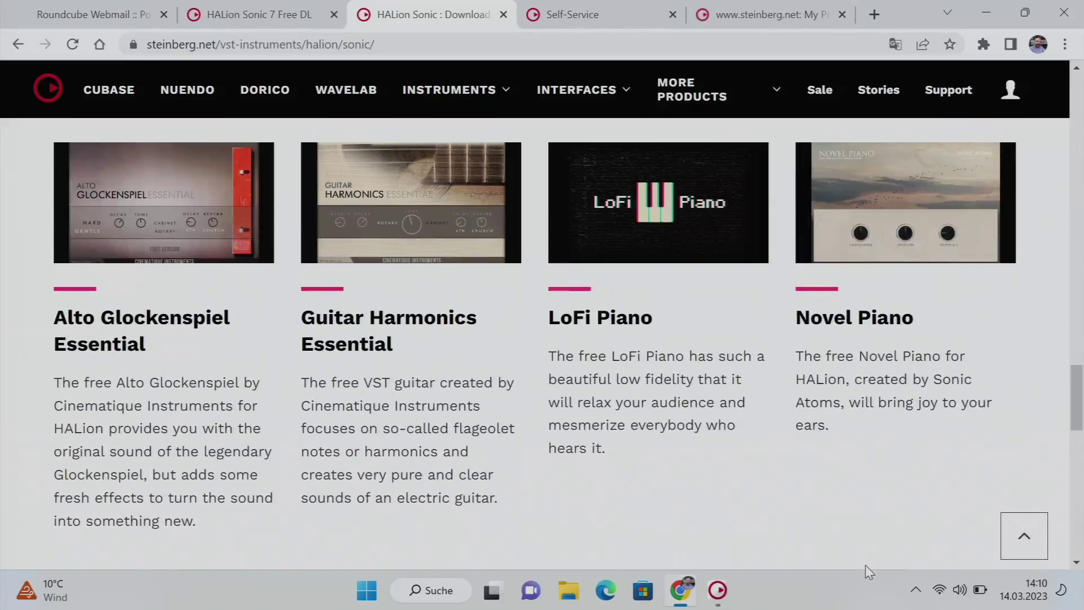
# - Check the HALion Sonic 7 installation in the Steinberg Download Assistant, close that program and launch HALion Sonic from the desktop
pyautogui.moveTo(717, 590)
pyautogui.click(714, 536)
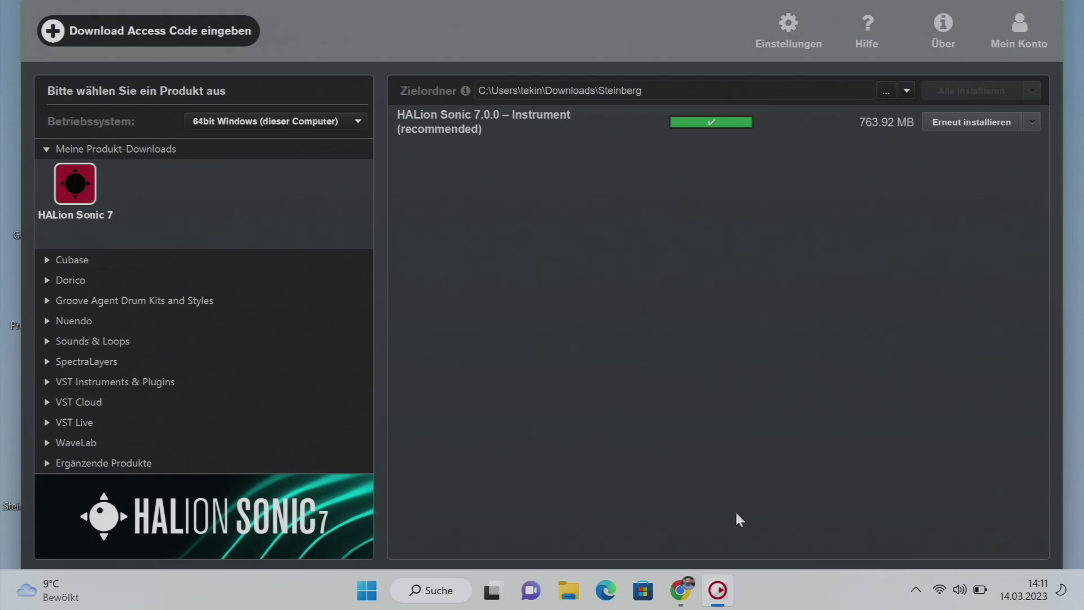
pyautogui.moveTo(718, 590)
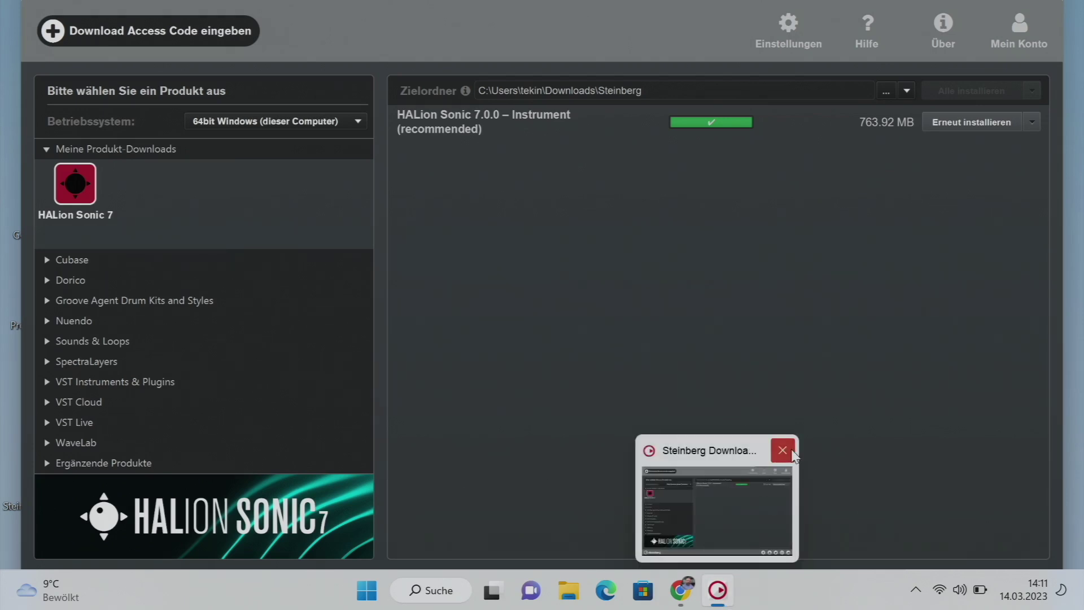
pyautogui.click(782, 447)
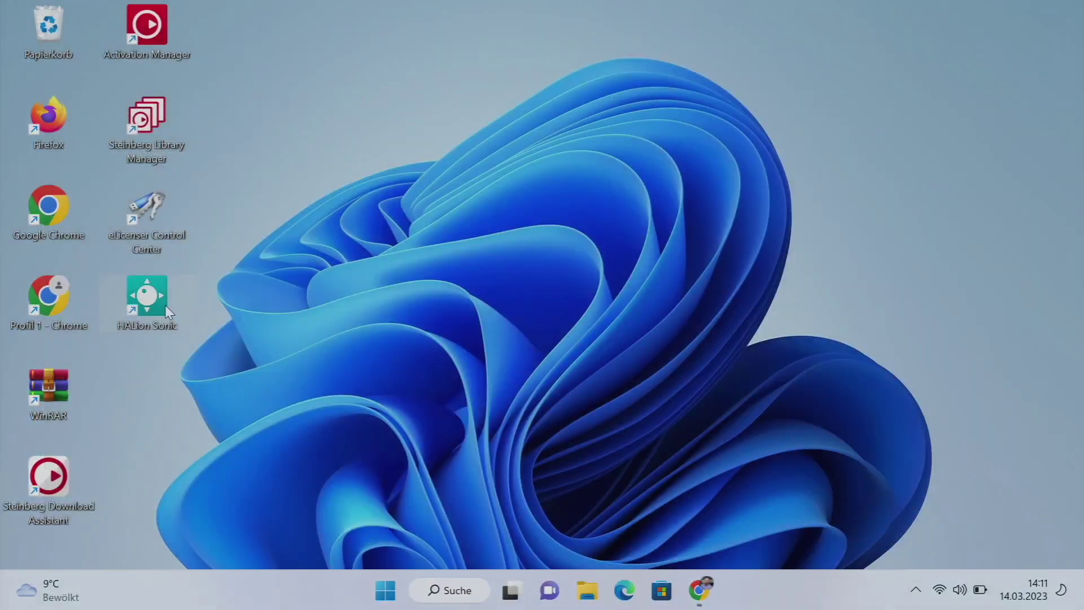
pyautogui.doubleClick(152, 295)
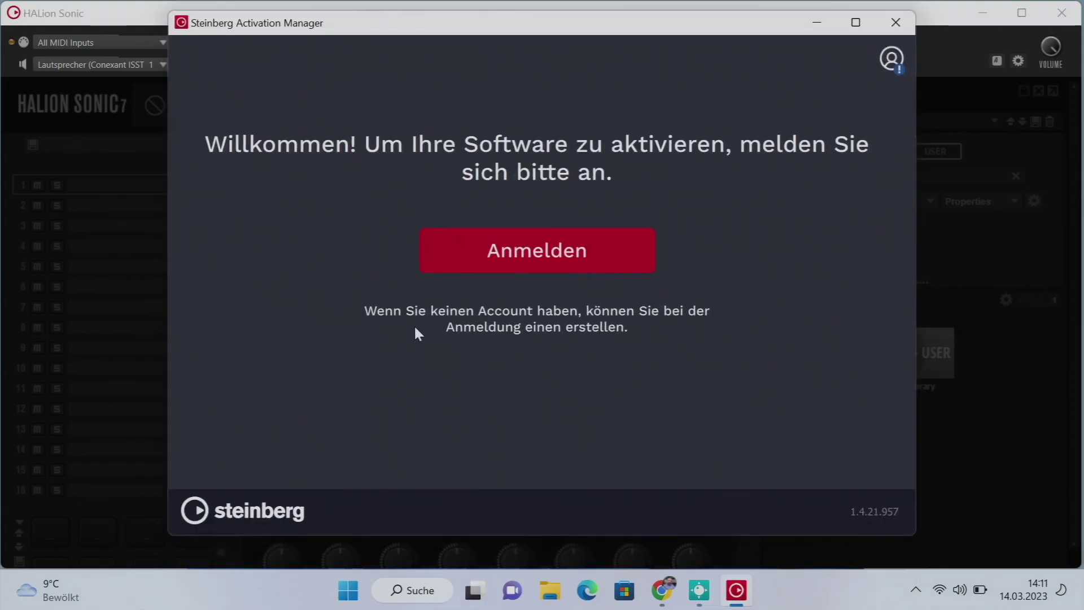
# - Sign in to the Steinberg Activation Manager, allow the browser to open it, minimize the browser and show only the activated products
pyautogui.click(483, 260)
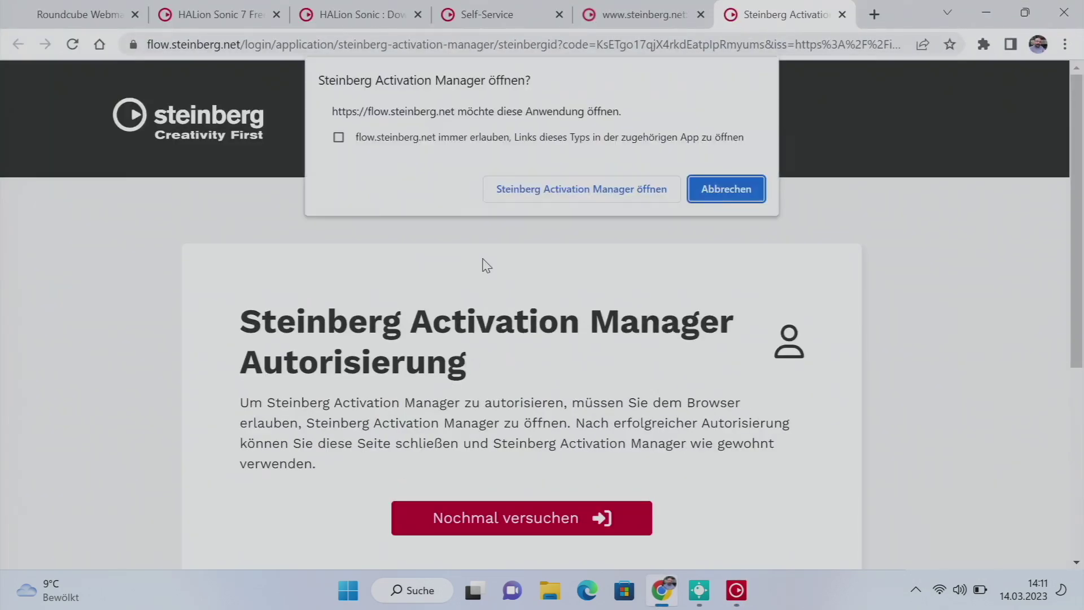
pyautogui.click(588, 194)
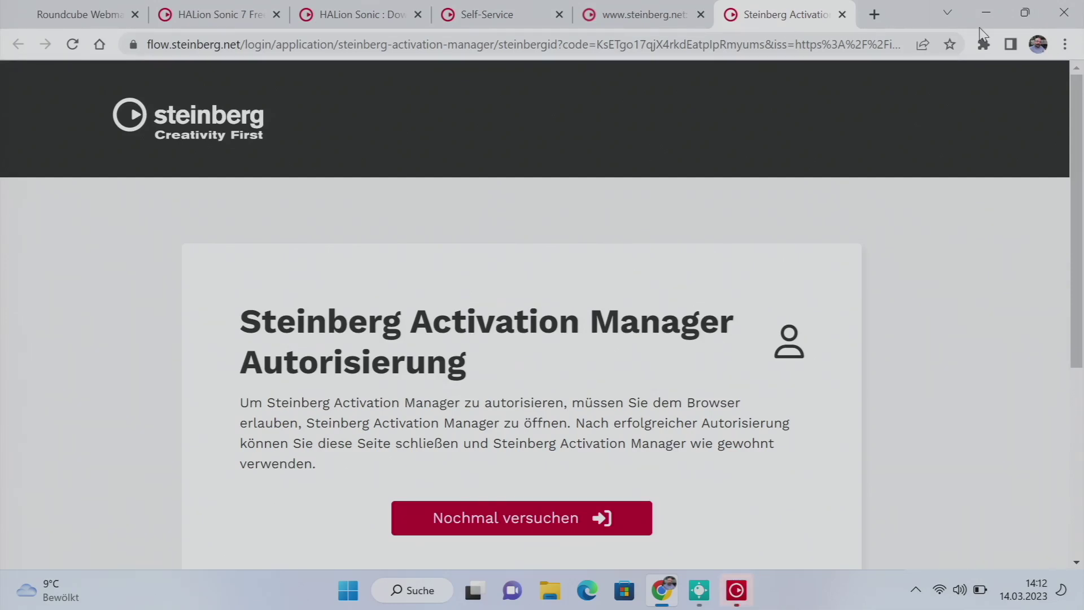
pyautogui.click(986, 12)
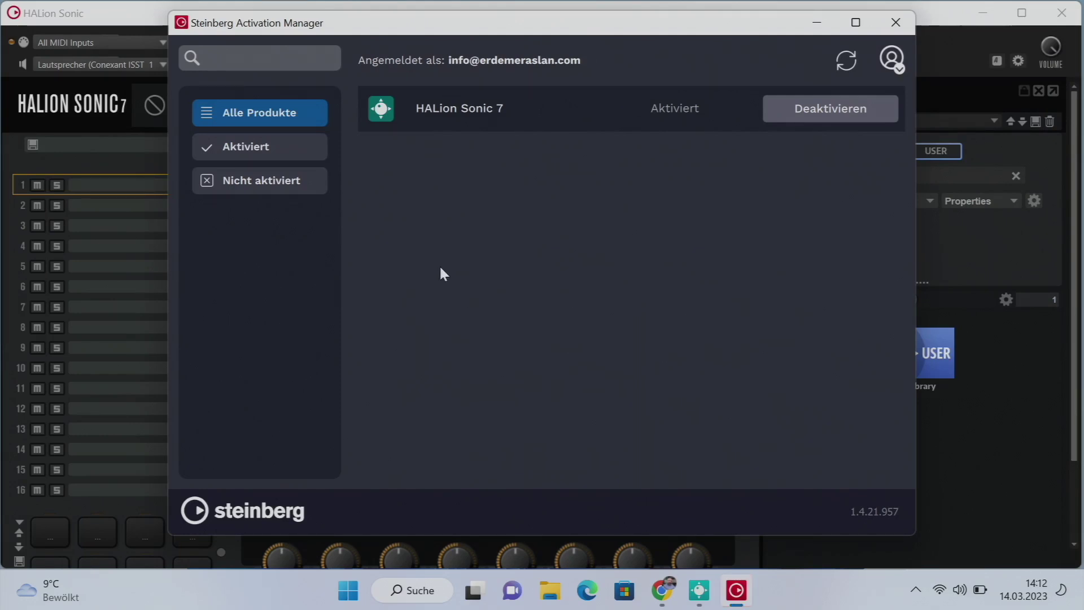
pyautogui.click(257, 145)
# - Switch to HALion Sonic, examine the programs in the HS Library and All instrument sets, and close HALion Sonic
pyautogui.click(933, 26)
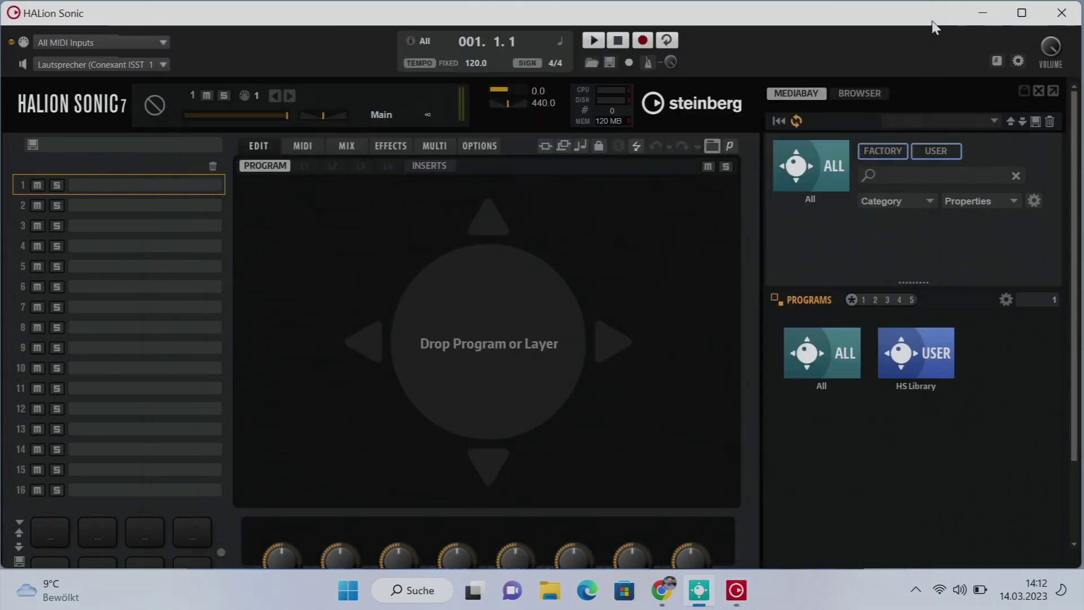
pyautogui.click(949, 365)
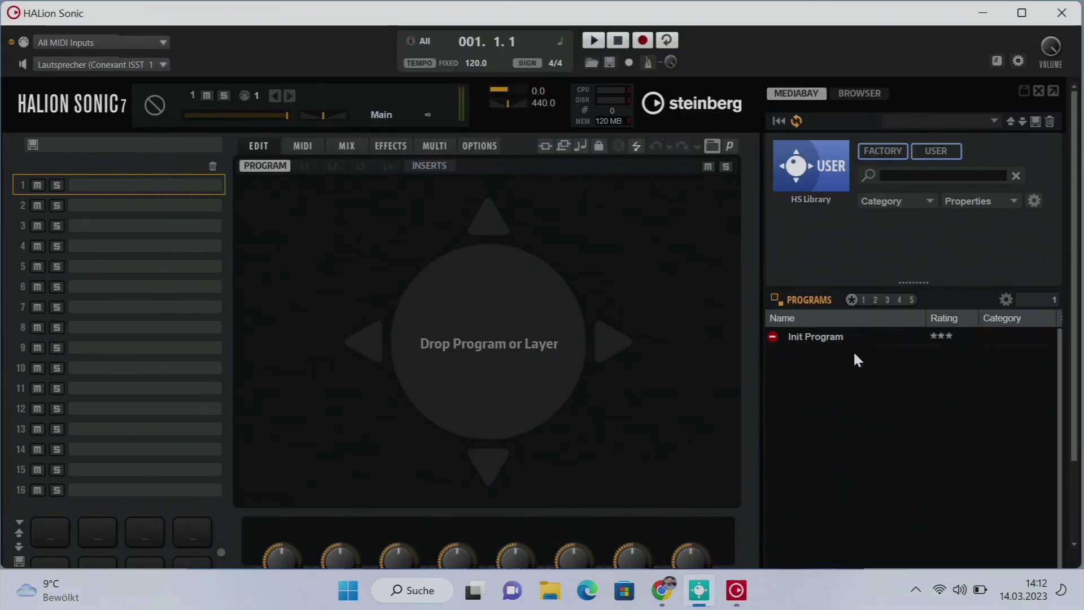
pyautogui.click(800, 171)
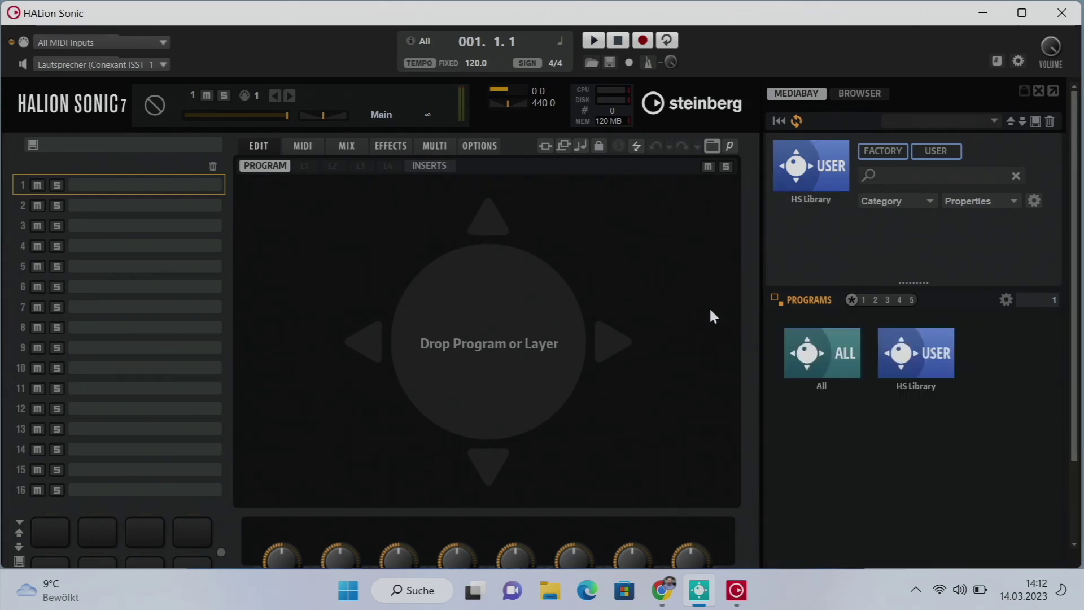
pyautogui.click(819, 352)
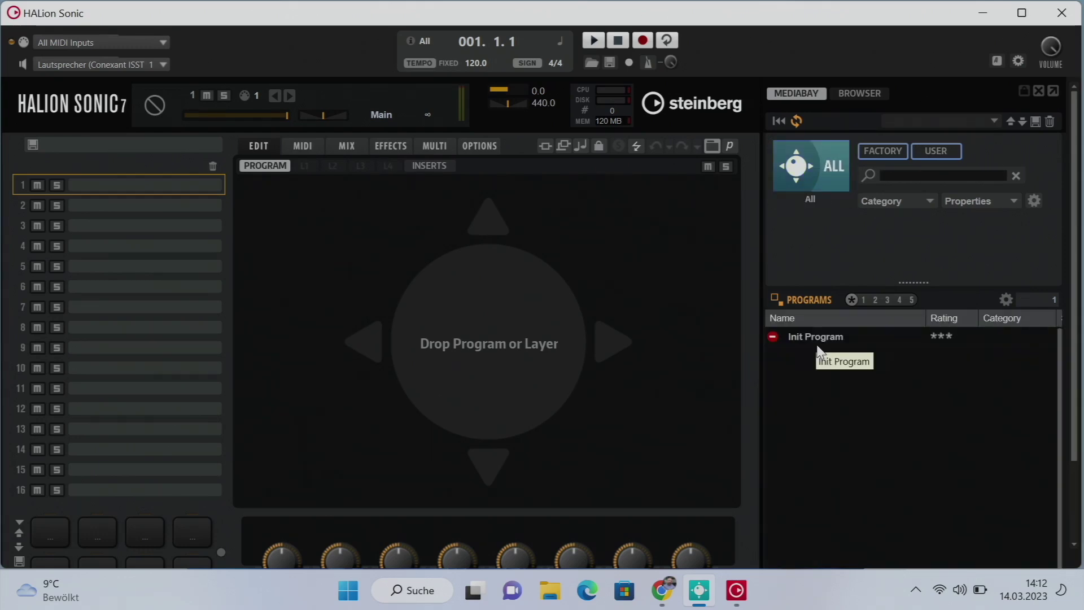
pyautogui.click(1061, 12)
pyautogui.click(540, 326)
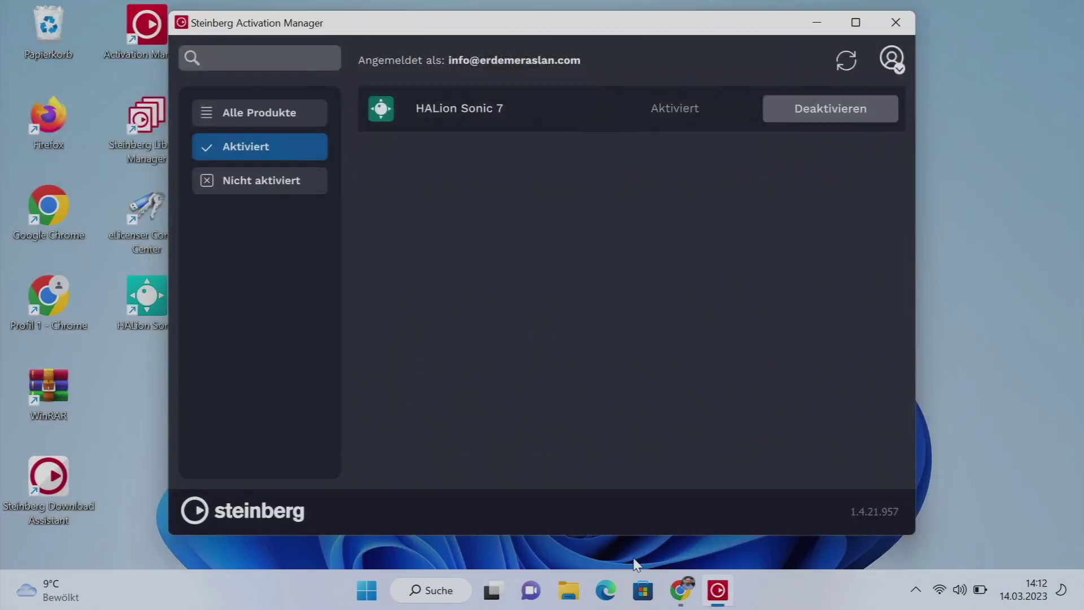
# - Switch to Chrome, close the Activation Manager authorization page and move the HALion Sonic tab to the end of the tab row
pyautogui.click(691, 600)
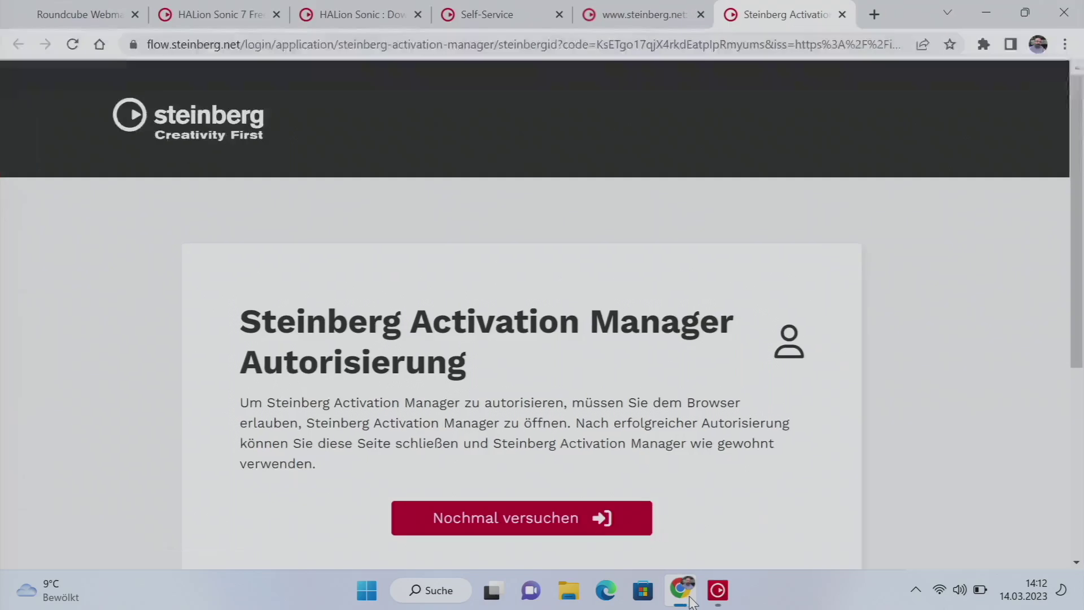
pyautogui.scroll(-5, 1078, 520)
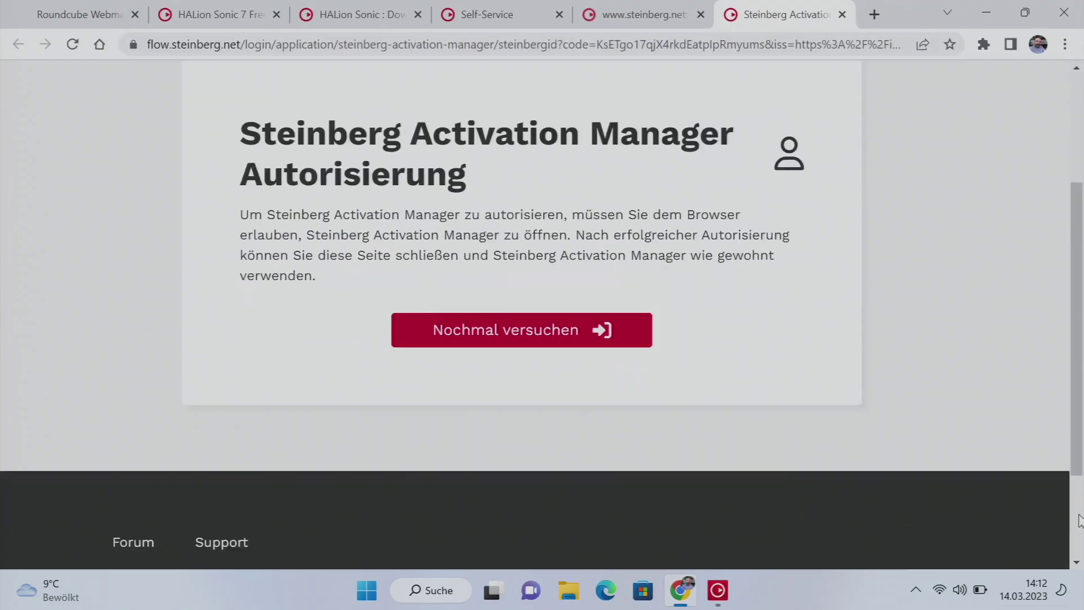
pyautogui.scroll(5, 1078, 520)
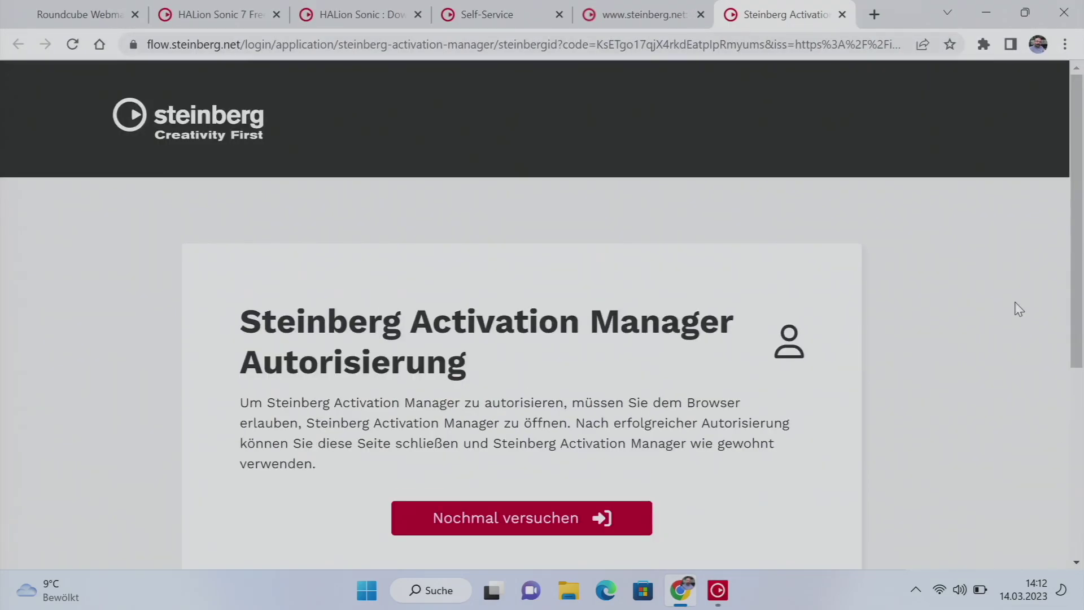
pyautogui.click(841, 14)
pyautogui.moveTo(456, 18); pyautogui.dragTo(803, 18)
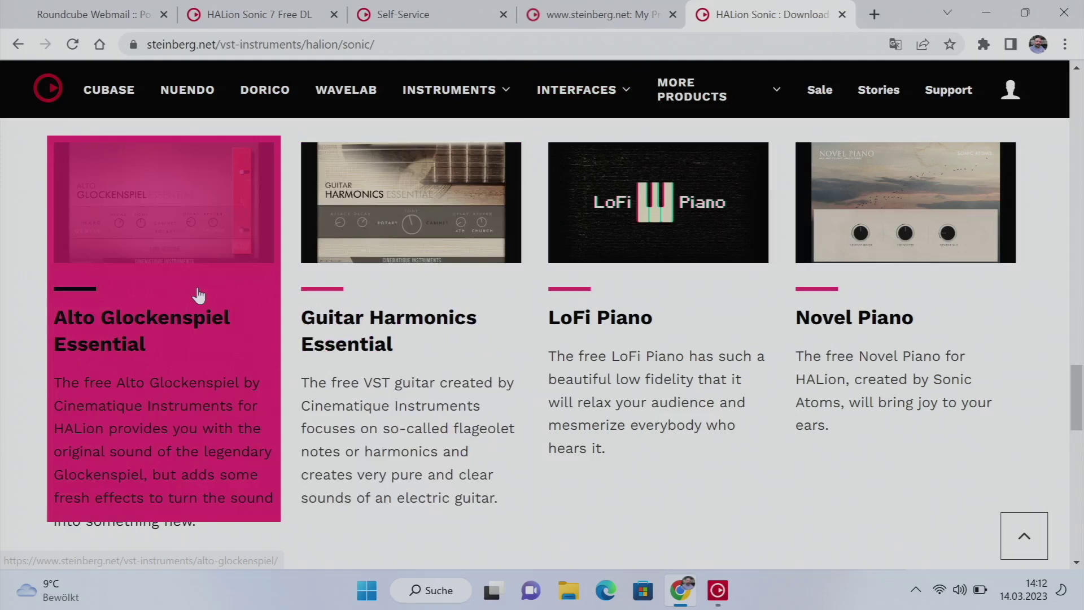
# - Open the Alto Glockenspiel Essential page in a new tab and request its free download
pyautogui.rightClick(157, 247)
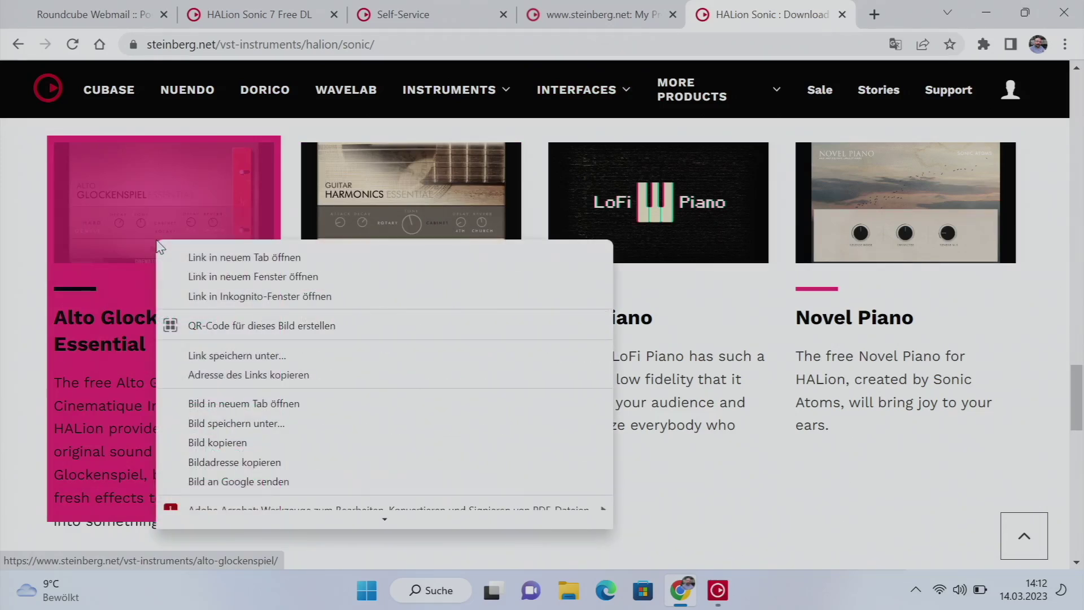
pyautogui.click(219, 258)
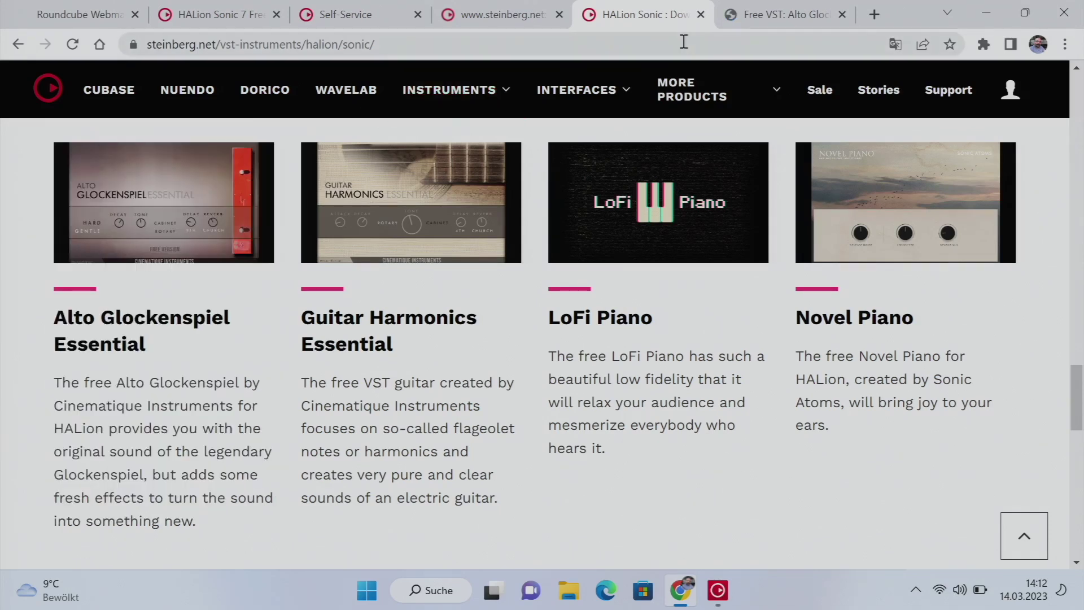
pyautogui.click(770, 14)
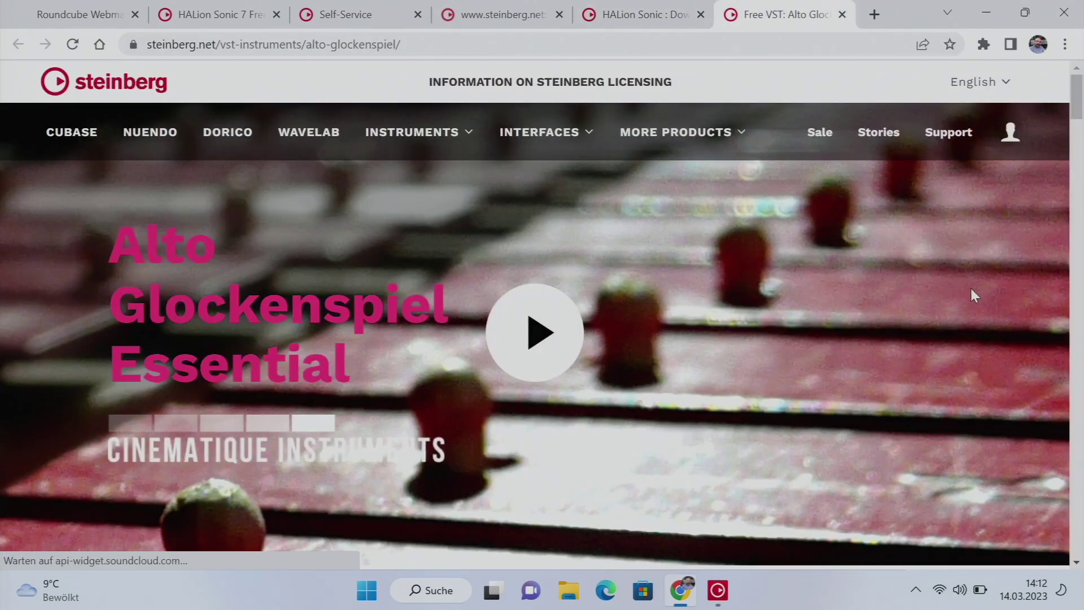
pyautogui.scroll(-10, 970, 288)
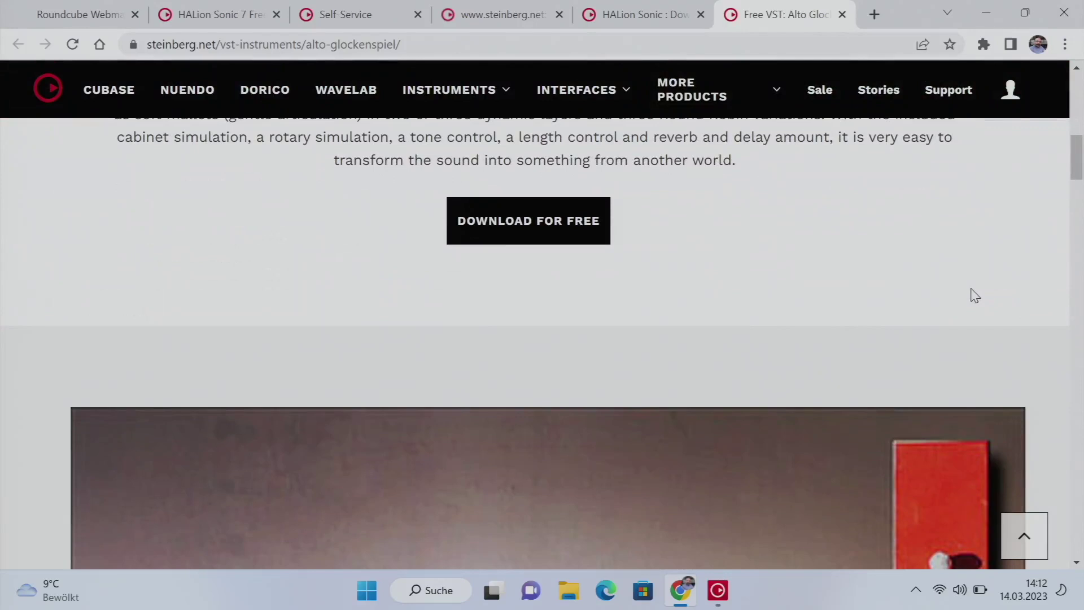
pyautogui.click(540, 227)
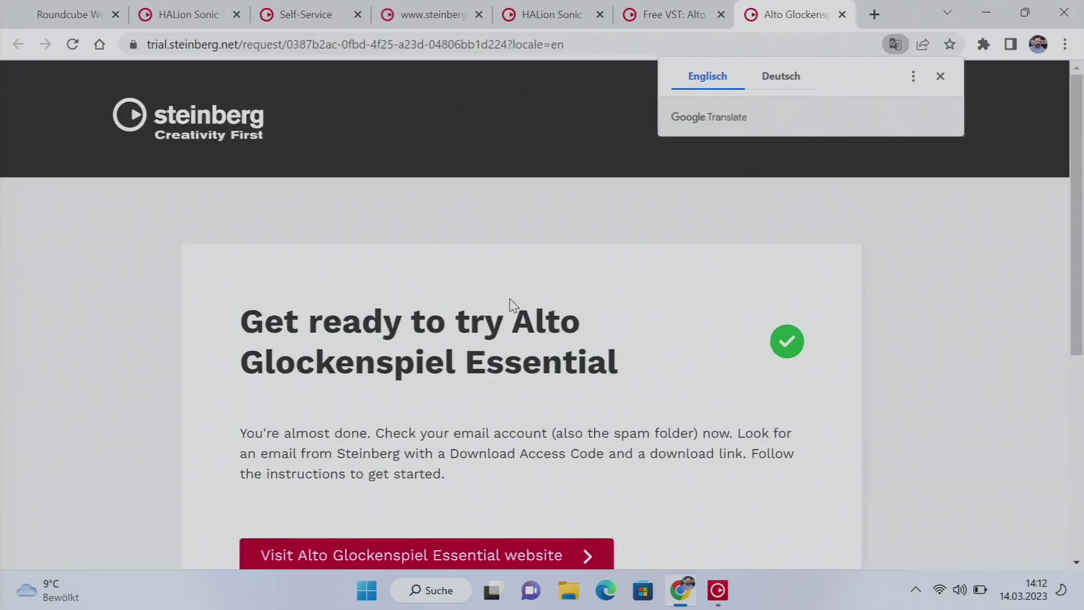
# - Visit the Alto Glockenspiel Essential website from the request page and return to the webmail inbox
pyautogui.scroll(-2, 512, 304)
pyautogui.click(427, 424)
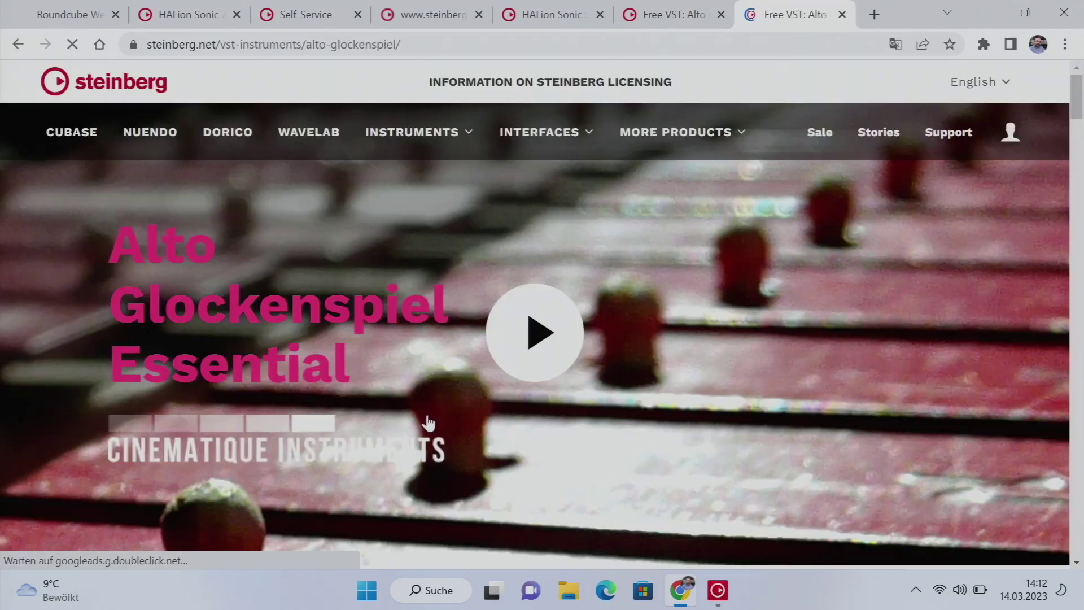
pyautogui.scroll(-10, 712, 404)
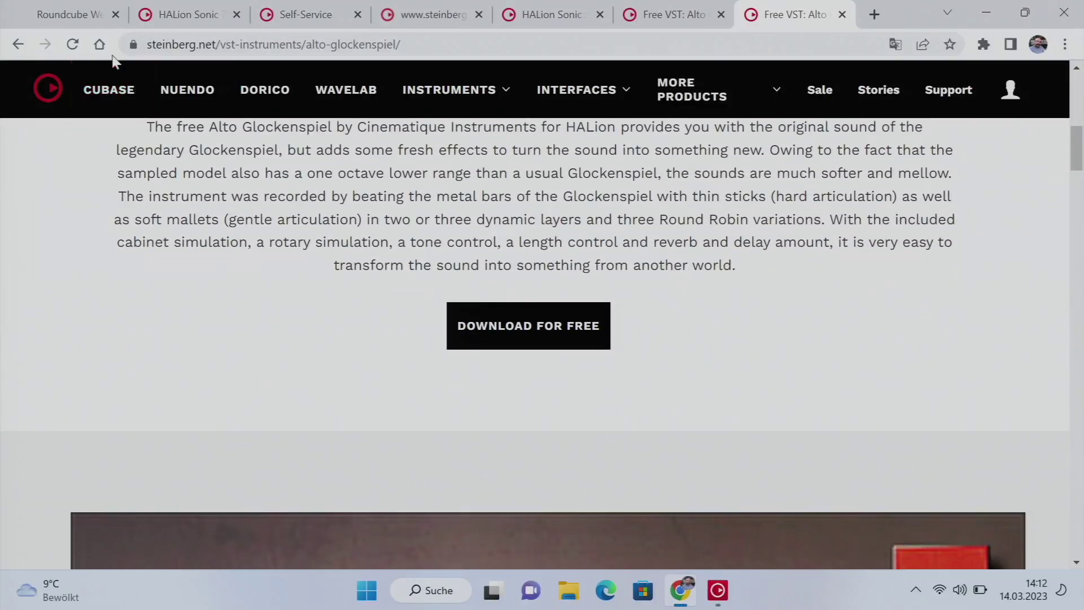
pyautogui.click(70, 13)
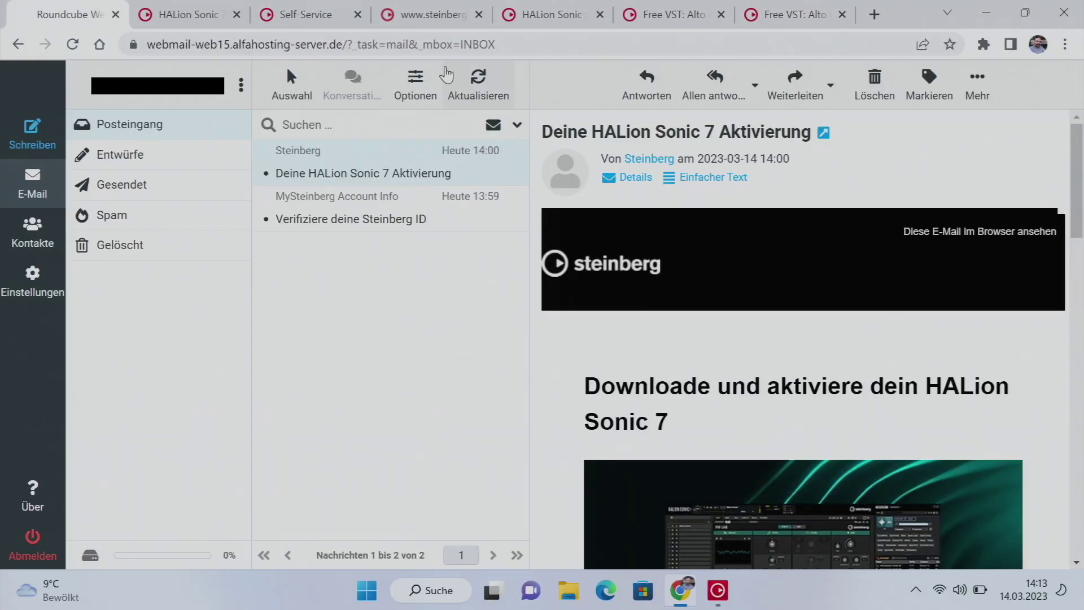
# - Refresh the inbox, open the Alto Glockenspiel Essential activation code e-mail and allow its blocked external resources
pyautogui.click(485, 95)
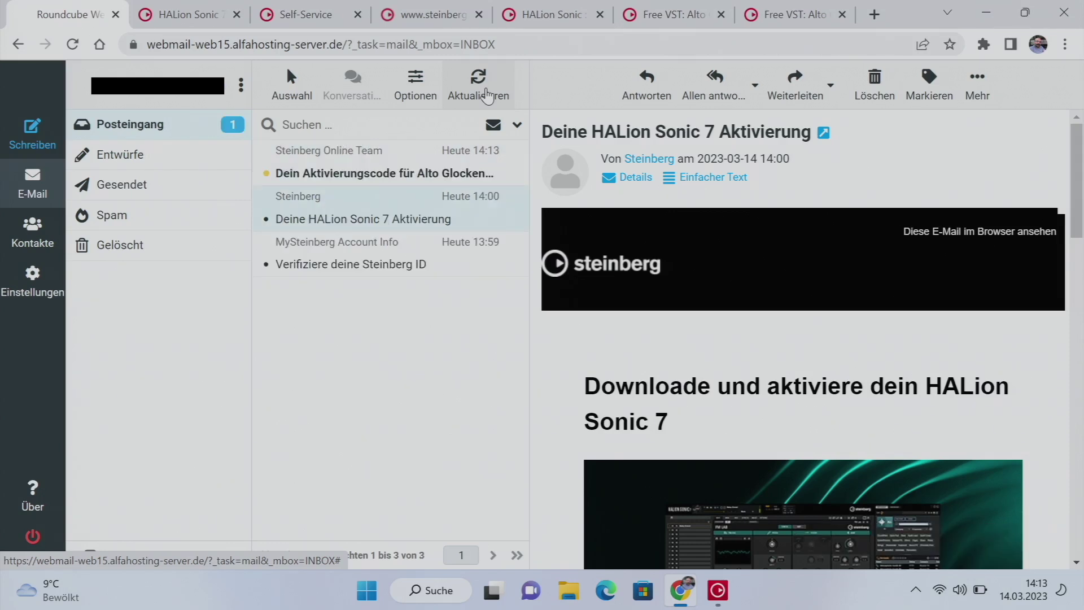
pyautogui.click(359, 172)
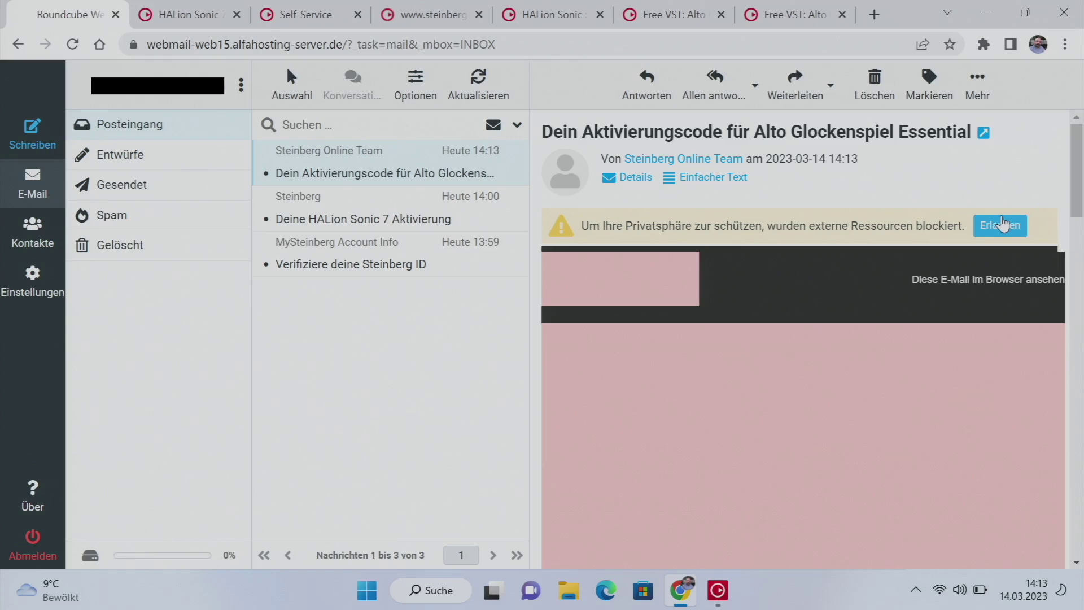
pyautogui.click(1000, 226)
# - Copy the activation code from the body of the Alto Glockenspiel Essential e-mail
pyautogui.scroll(-10, 864, 357)
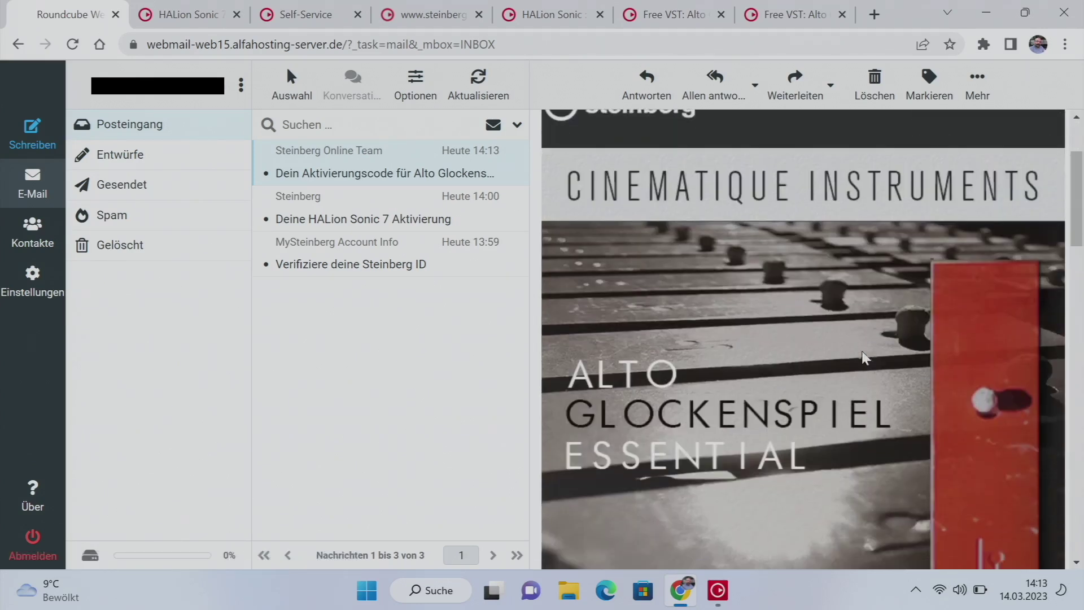
pyautogui.scroll(-5, 865, 356)
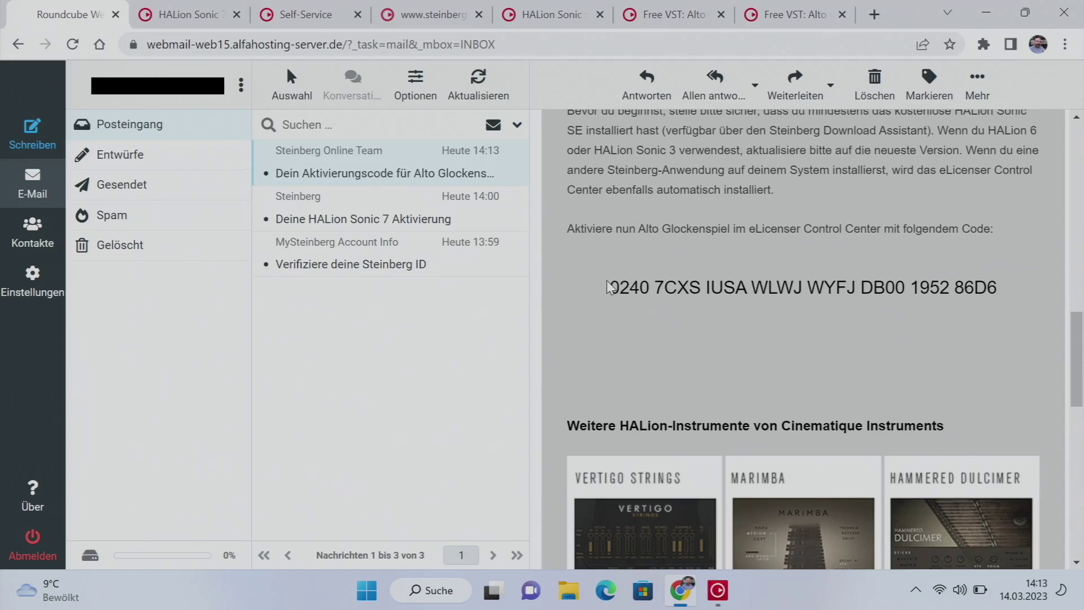
pyautogui.moveTo(610, 288); pyautogui.dragTo(1002, 296)
pyautogui.hotkey('ctrl', 'c')
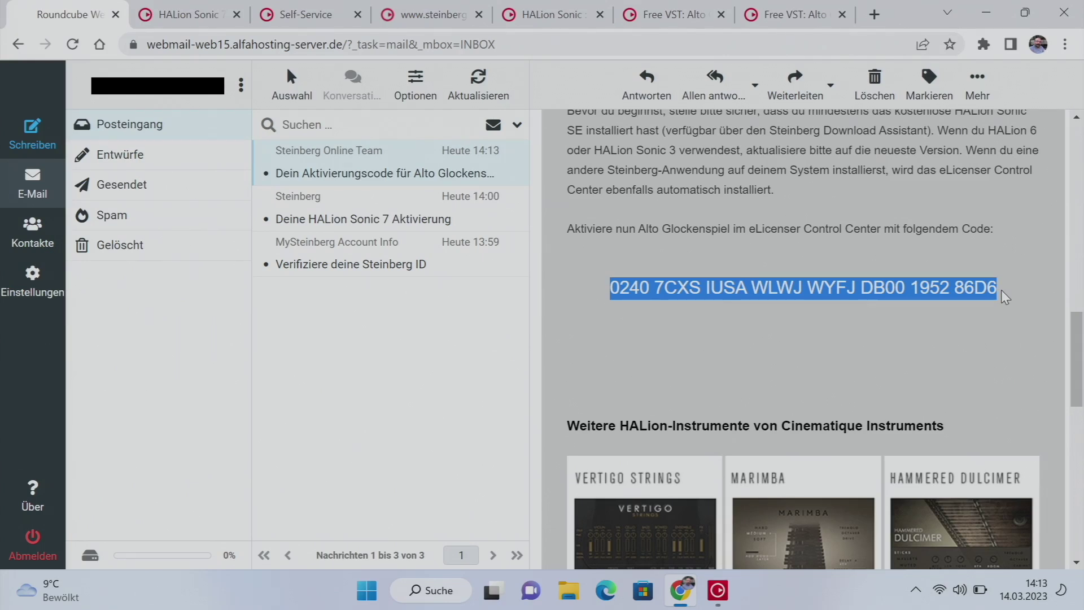
# - Switch to Steinberg Download Assistant, paste the Alto Glockenspiel activation code as the Download Access Code and submit it
pyautogui.click(975, 9)
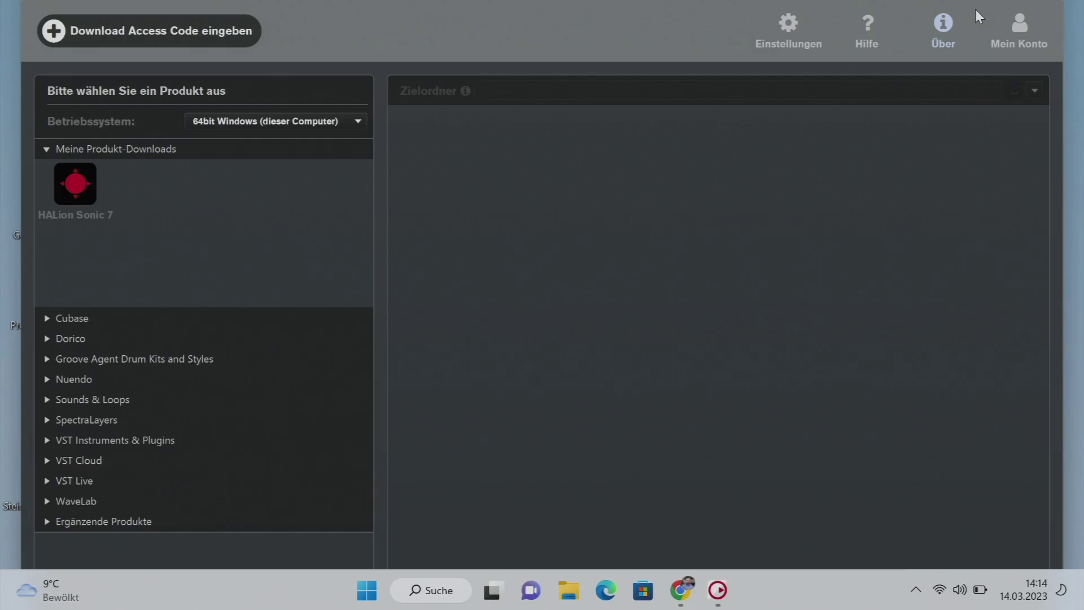
pyautogui.click(186, 359)
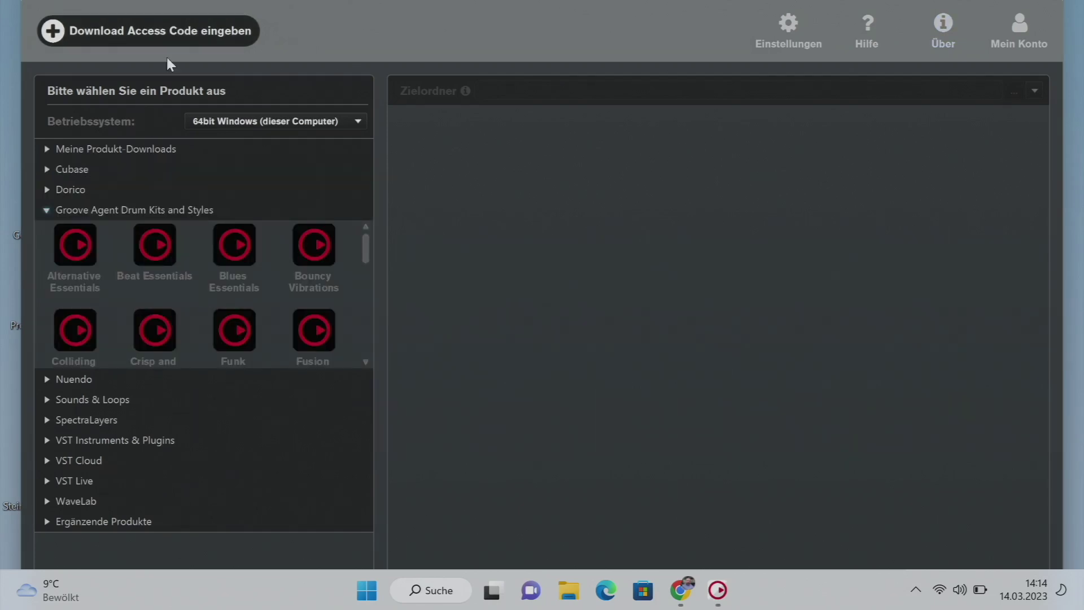
pyautogui.click(175, 29)
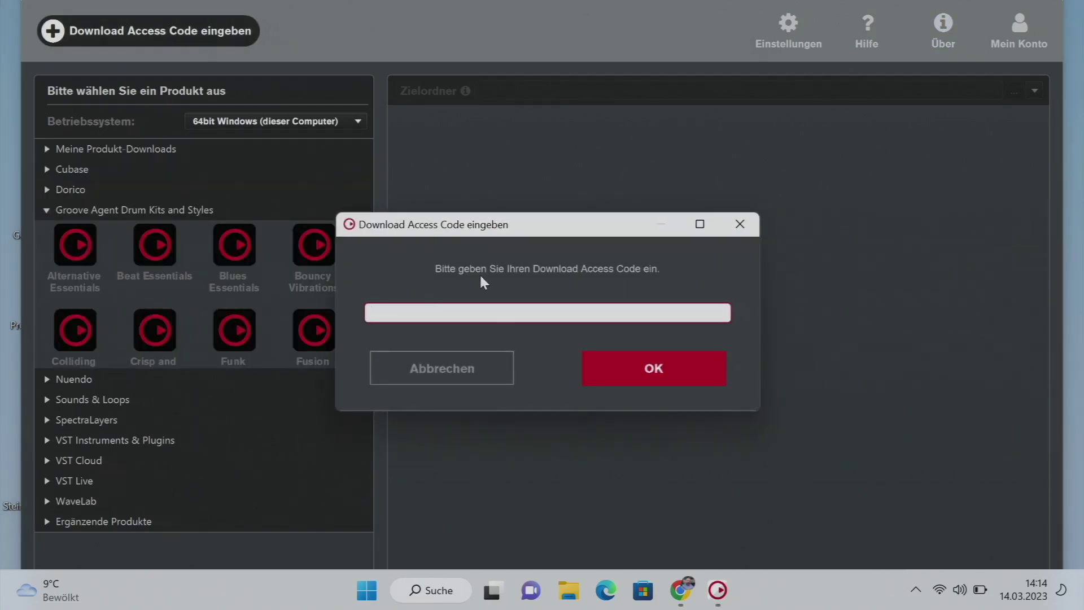
pyautogui.hotkey('ctrl', 'v')
pyautogui.click(628, 363)
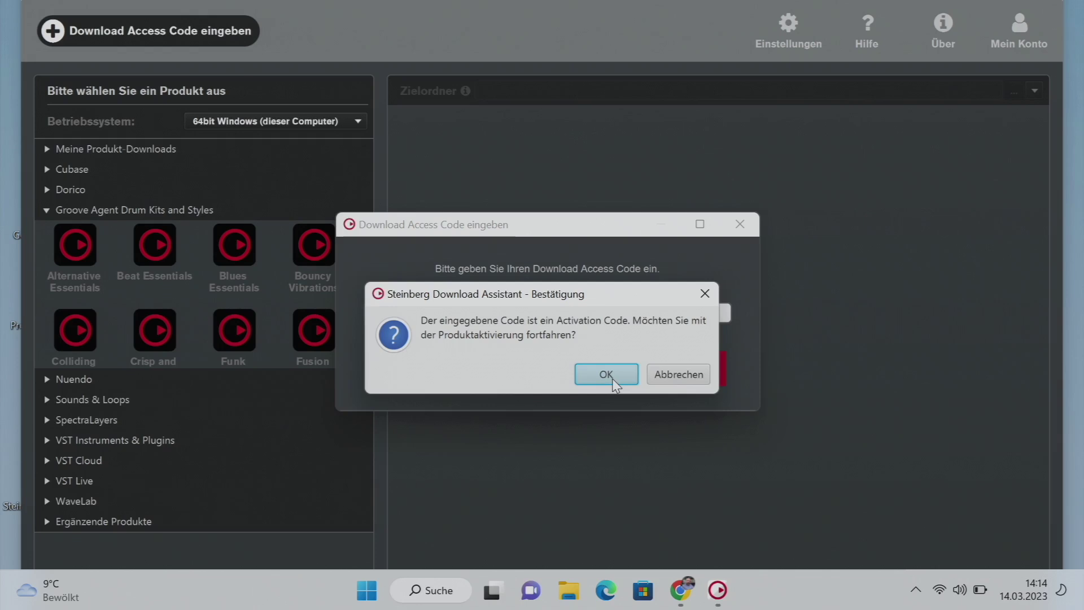
# - Continue with the product activation, activate the Alto Glockenspiel (Cinematique Instruments) license and complete the license activation
pyautogui.click(611, 379)
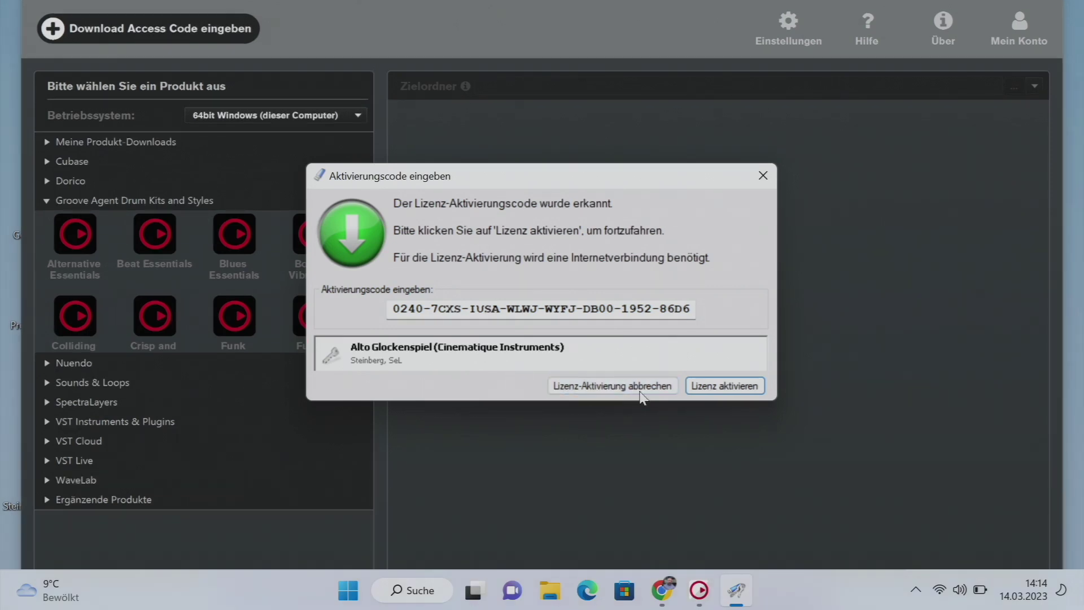
pyautogui.click(738, 390)
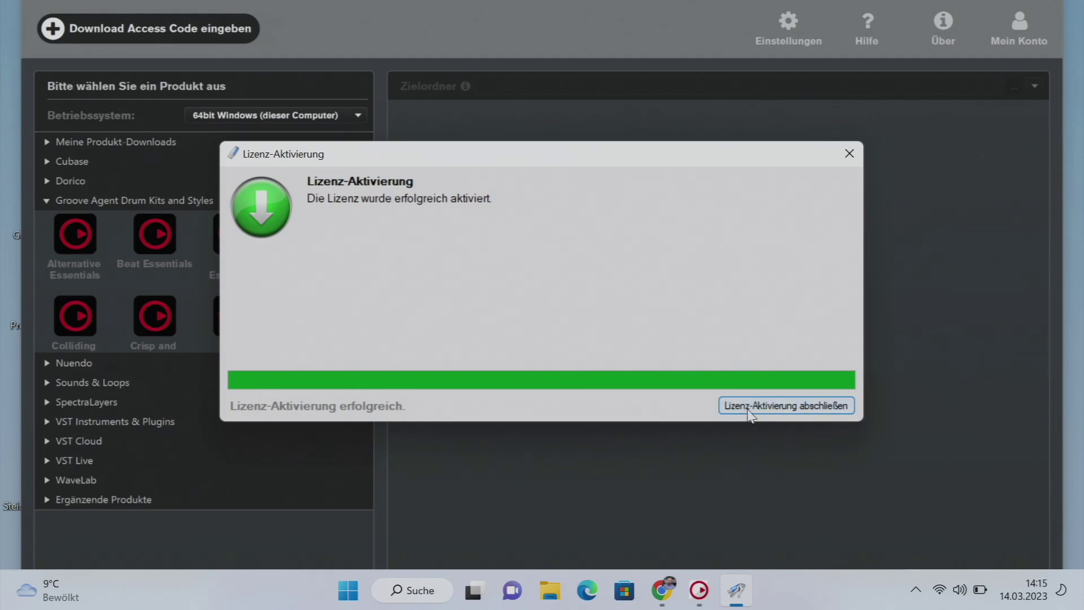
pyautogui.click(751, 408)
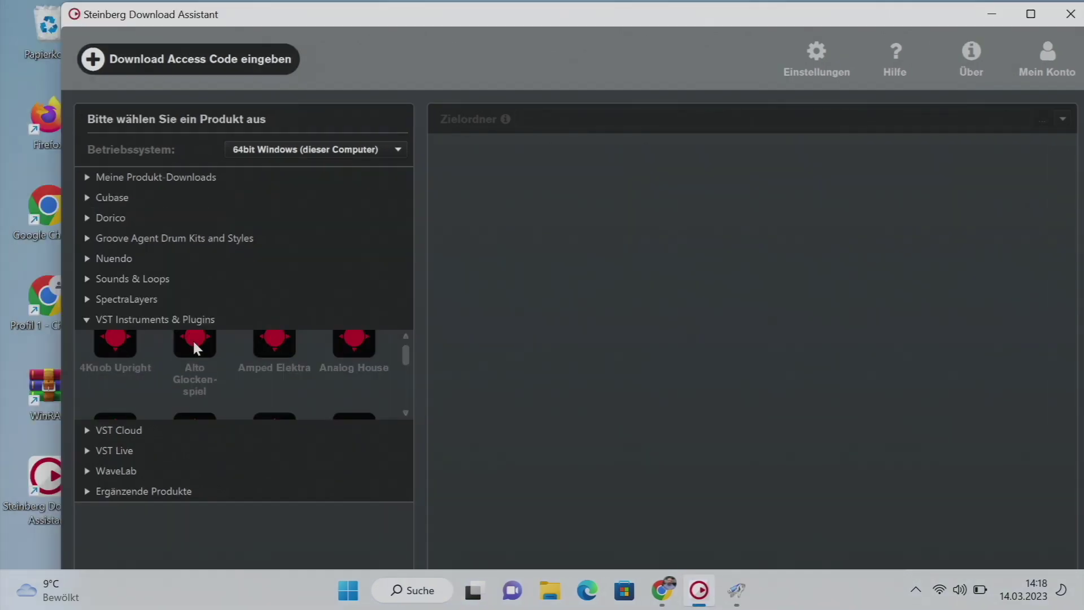
# - Install Alto Glockenspiel from VST Instruments & Plugins and allow Steinberg Install Helper to make changes to the device
pyautogui.click(193, 343)
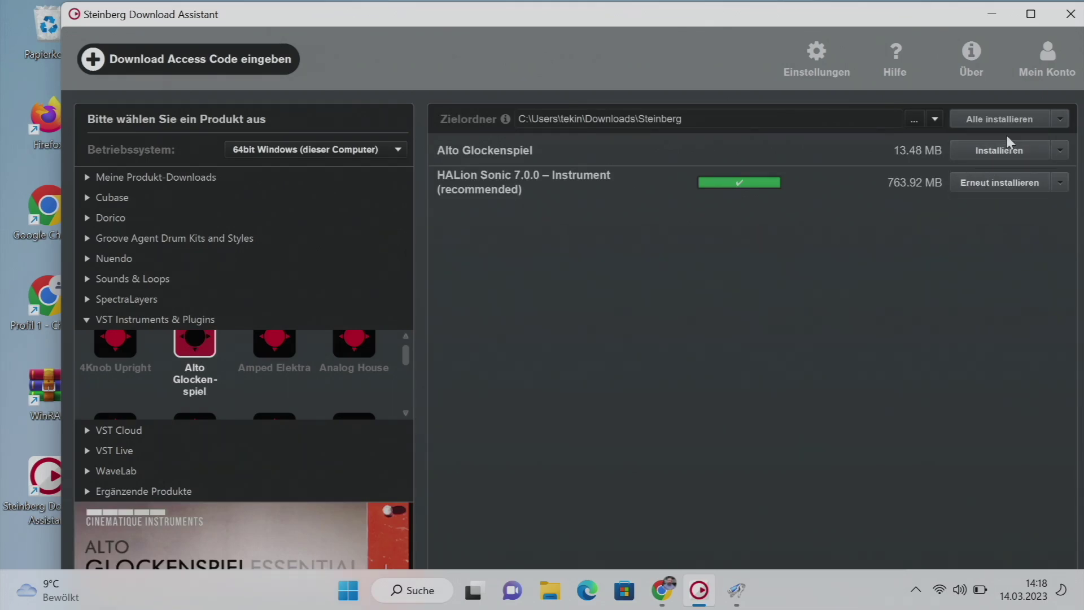
pyautogui.click(998, 148)
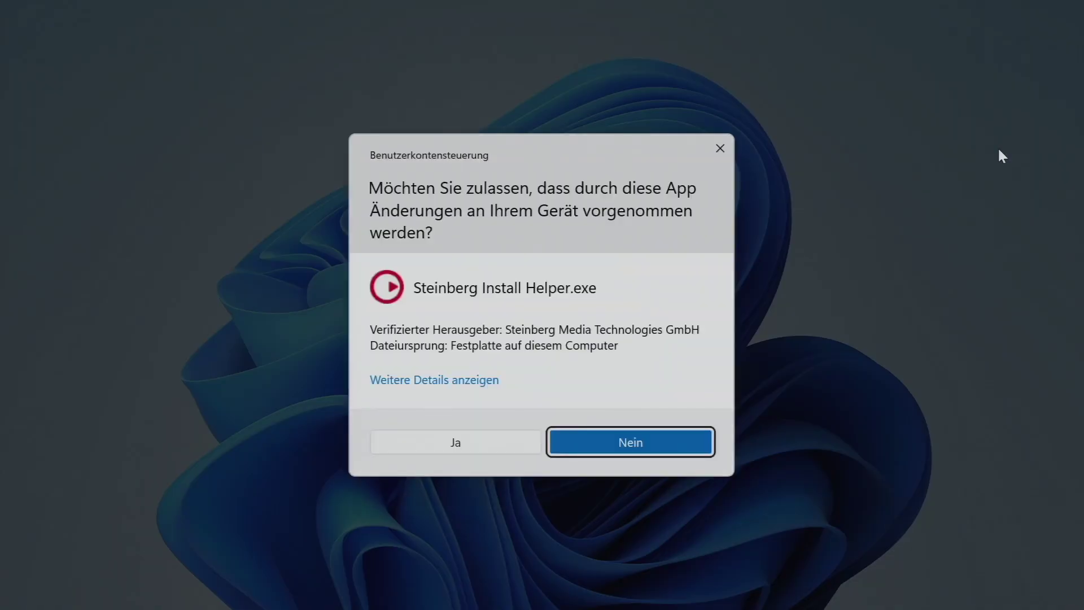
pyautogui.click(457, 439)
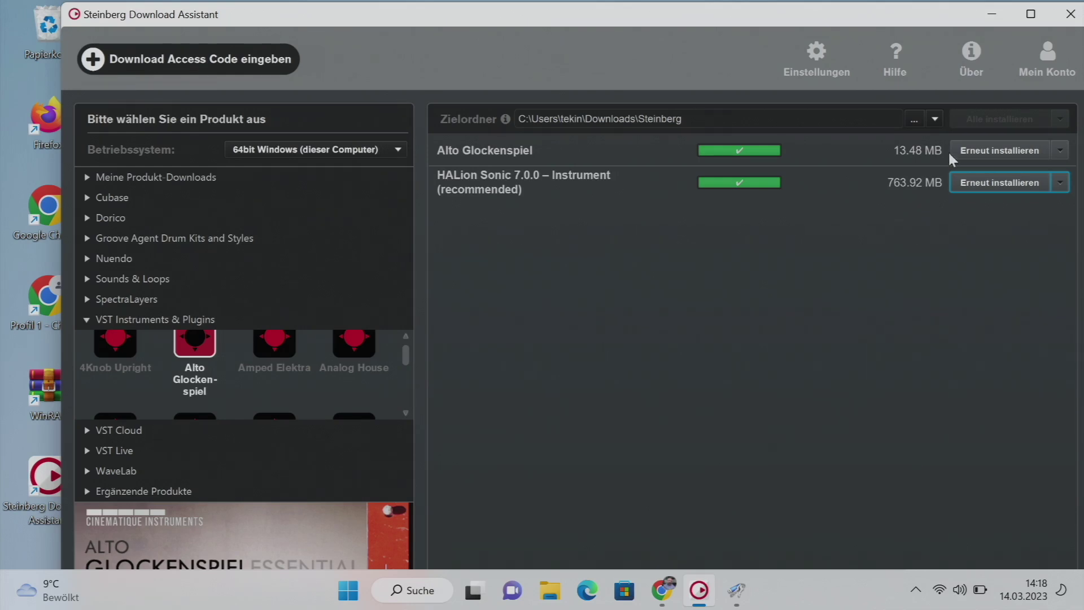
# - Minimize Steinberg Download Assistant, close eLicenser Control Center and launch HALion Sonic from the desktop
pyautogui.click(991, 14)
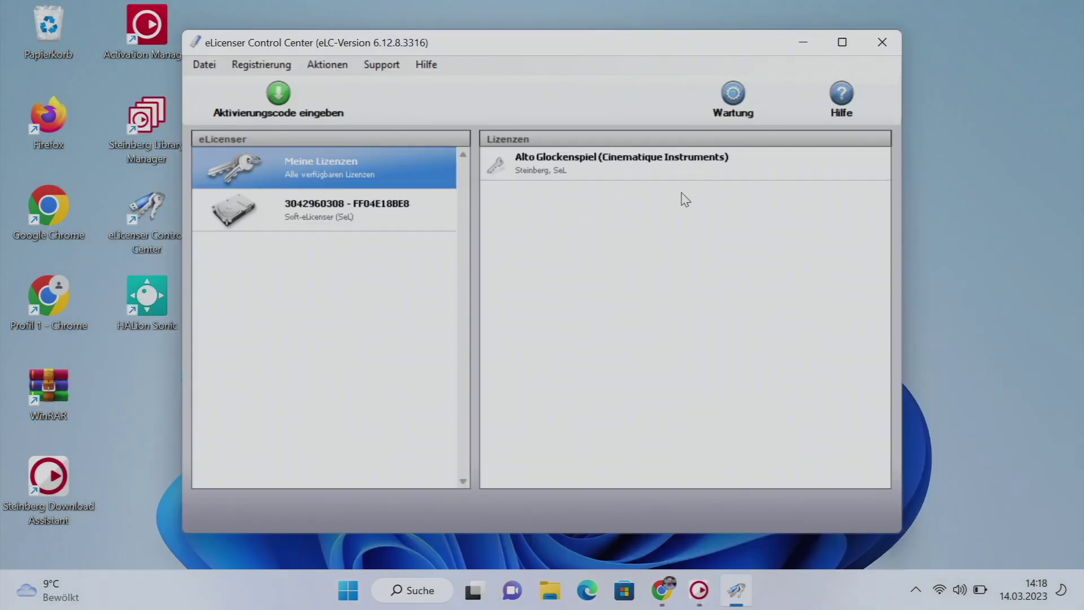
pyautogui.click(881, 43)
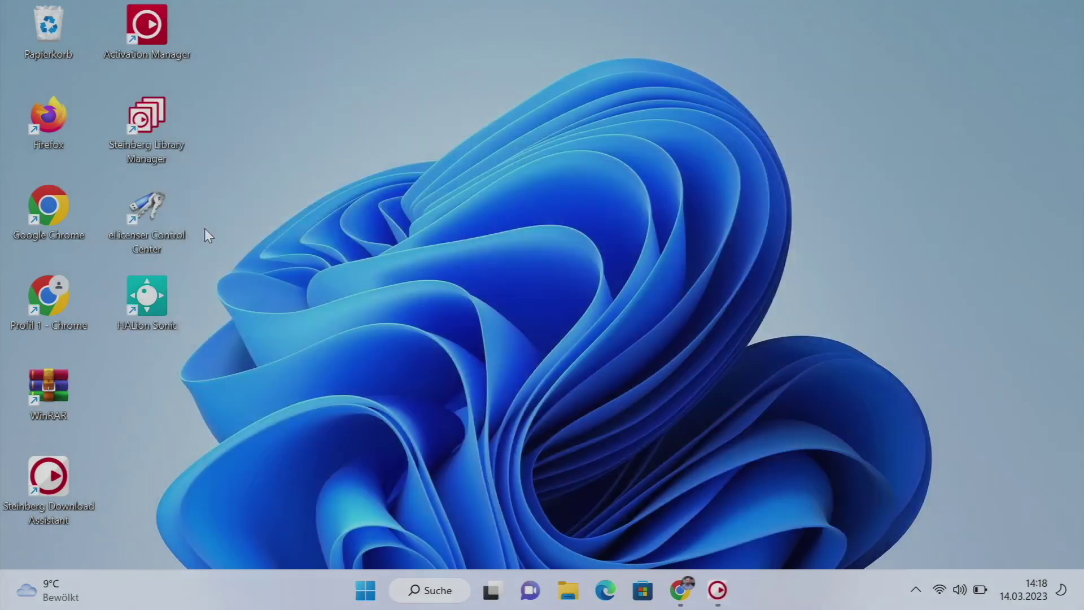
pyautogui.doubleClick(147, 297)
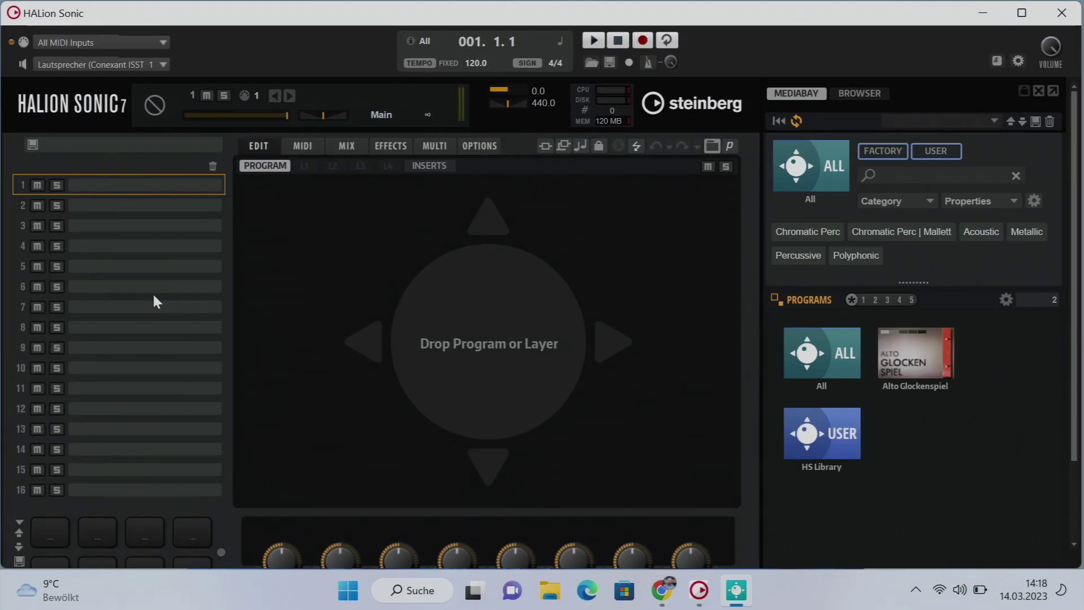
# - Load the Alto Glockenspiel program into slot 1 and play a few notes on the on-screen keyboard
pyautogui.click(908, 348)
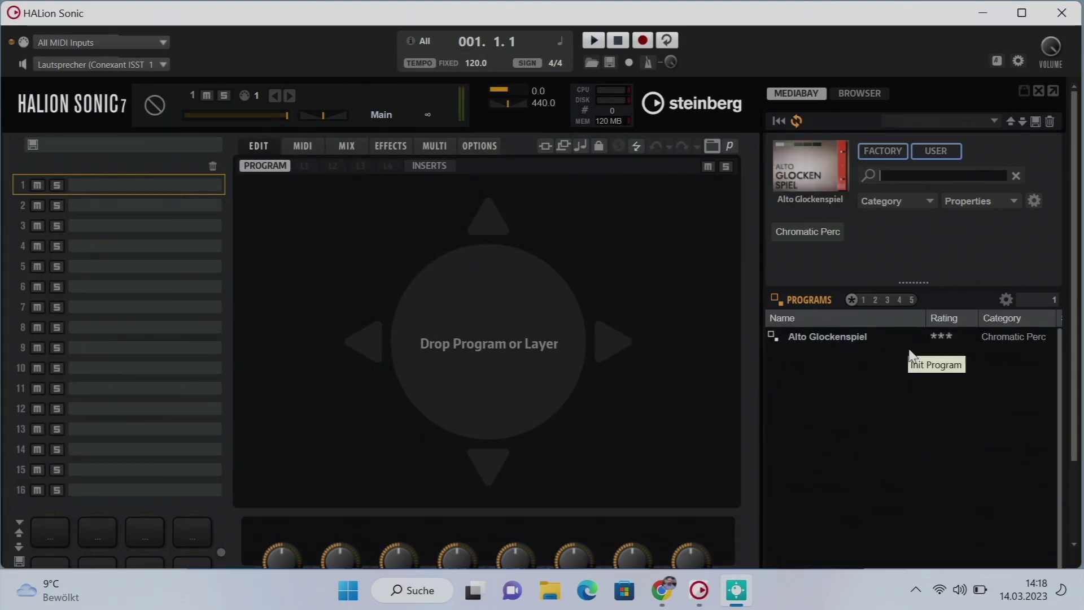
pyautogui.doubleClick(835, 338)
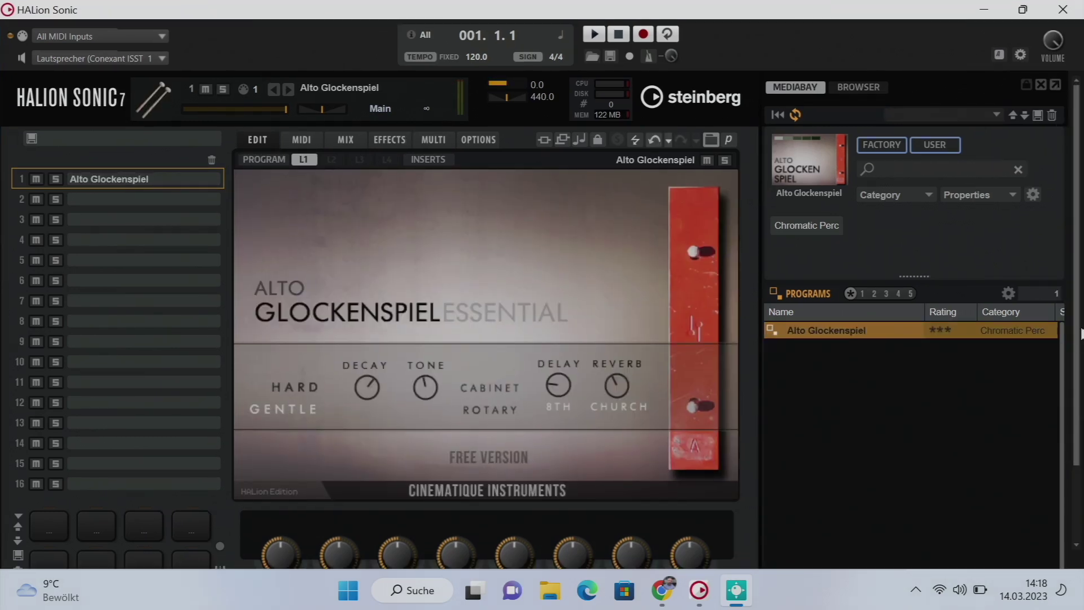
pyautogui.moveTo(1078, 333); pyautogui.dragTo(1081, 494)
pyautogui.click(381, 559)
pyautogui.click(414, 559)
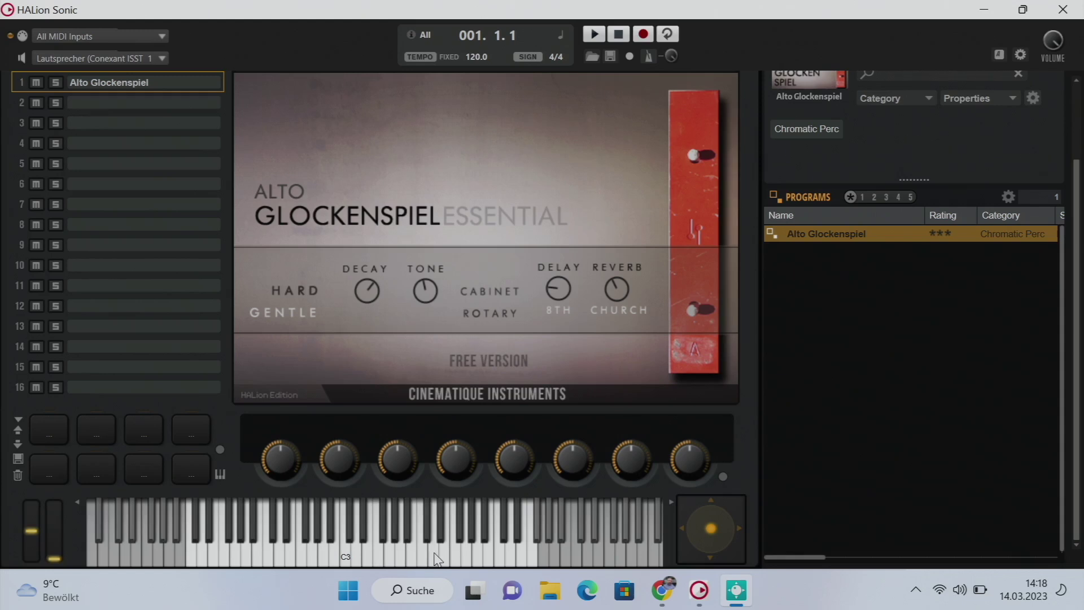
# - Quit HALion Sonic without saving the changes, and close the Alto Glockenspiel product page in Chrome
pyautogui.click(1062, 9)
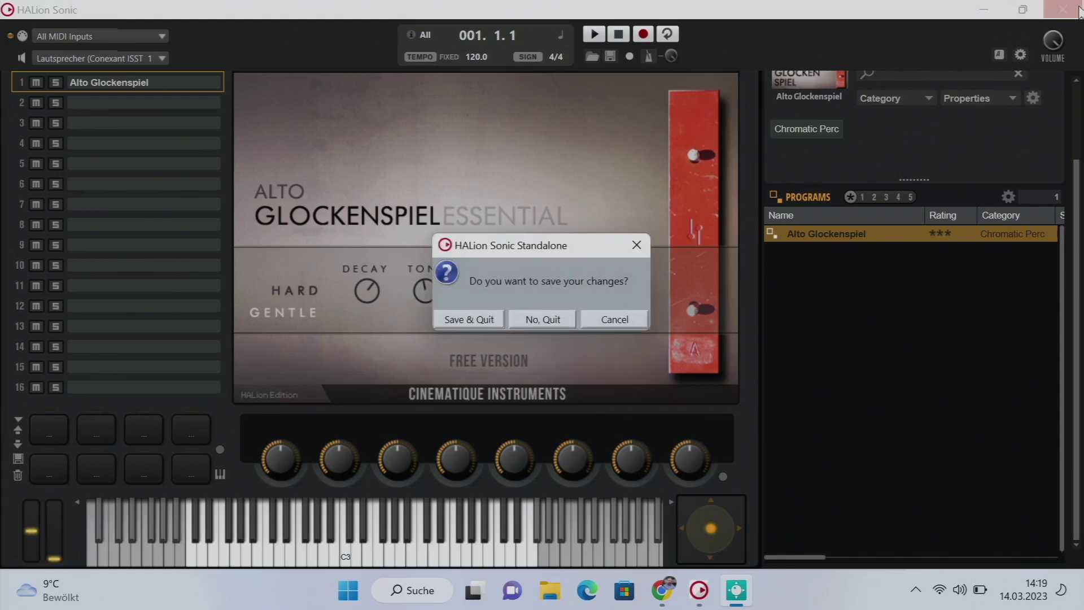
pyautogui.click(532, 319)
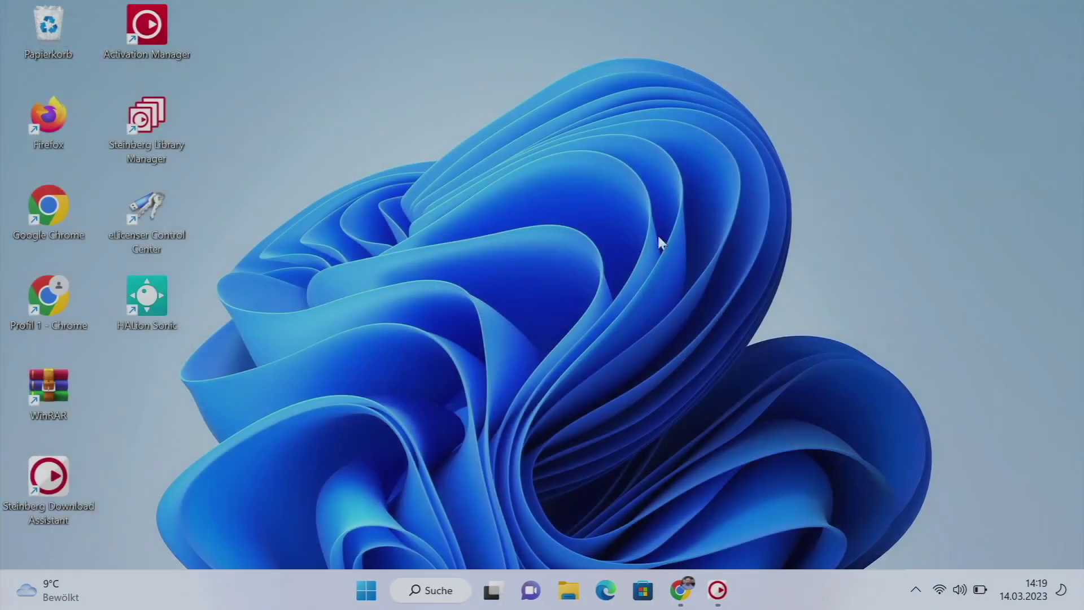
pyautogui.click(680, 590)
pyautogui.scroll(10, 759, 337)
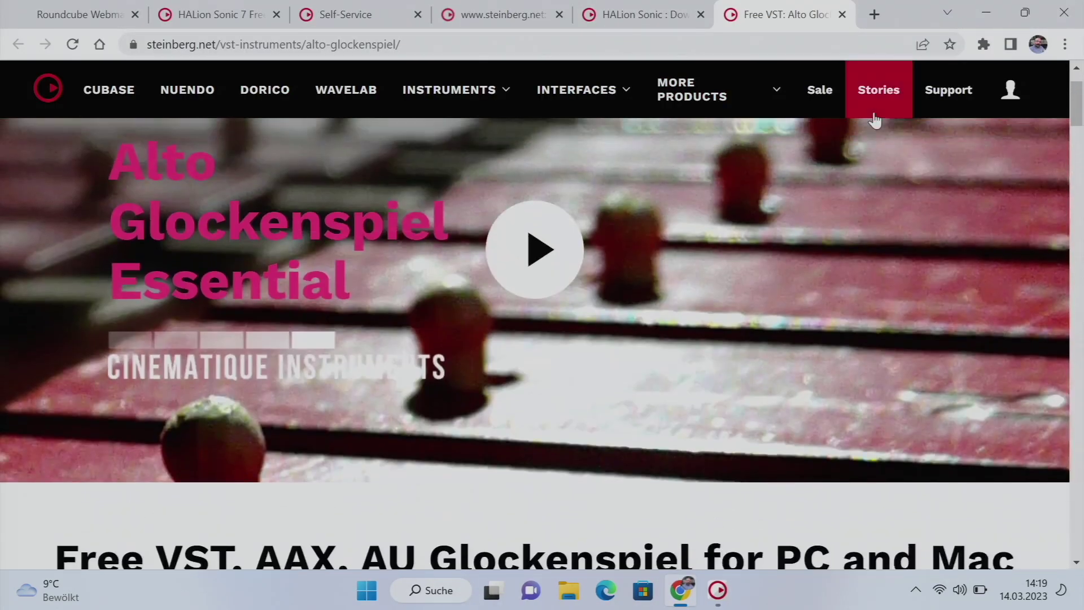
pyautogui.click(842, 14)
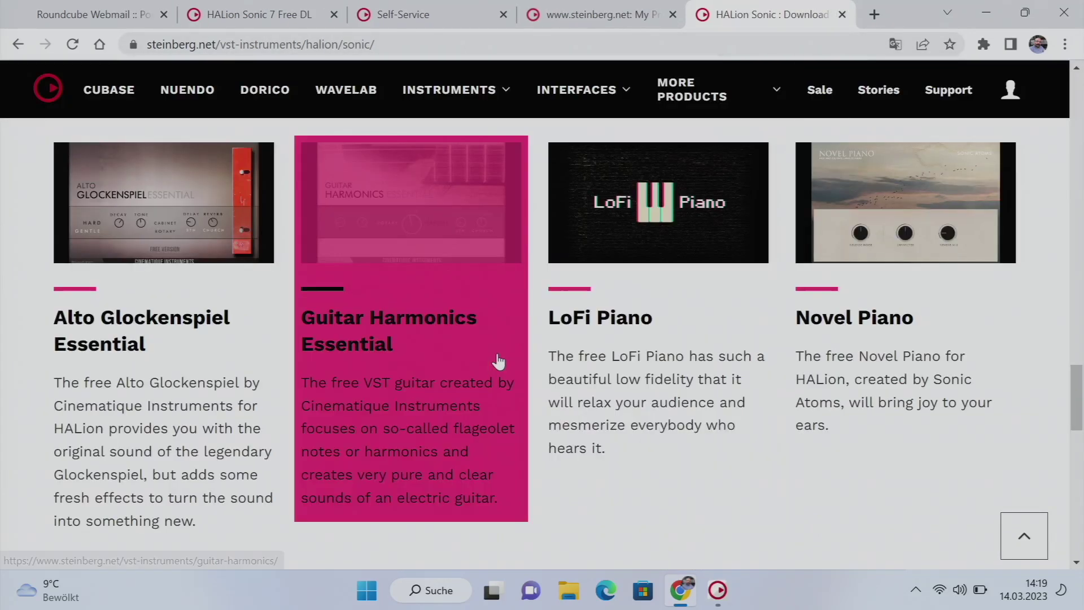
# - Open the Guitar Harmonics Essential page in a new tab, request its free download and visit the product website from the request page
pyautogui.rightClick(452, 255)
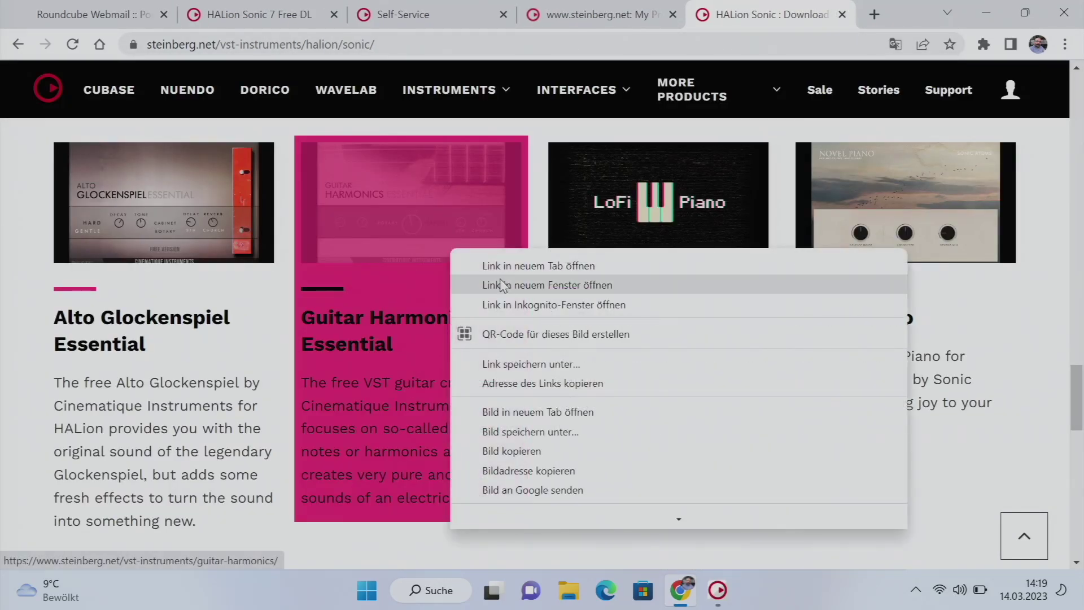
pyautogui.click(528, 265)
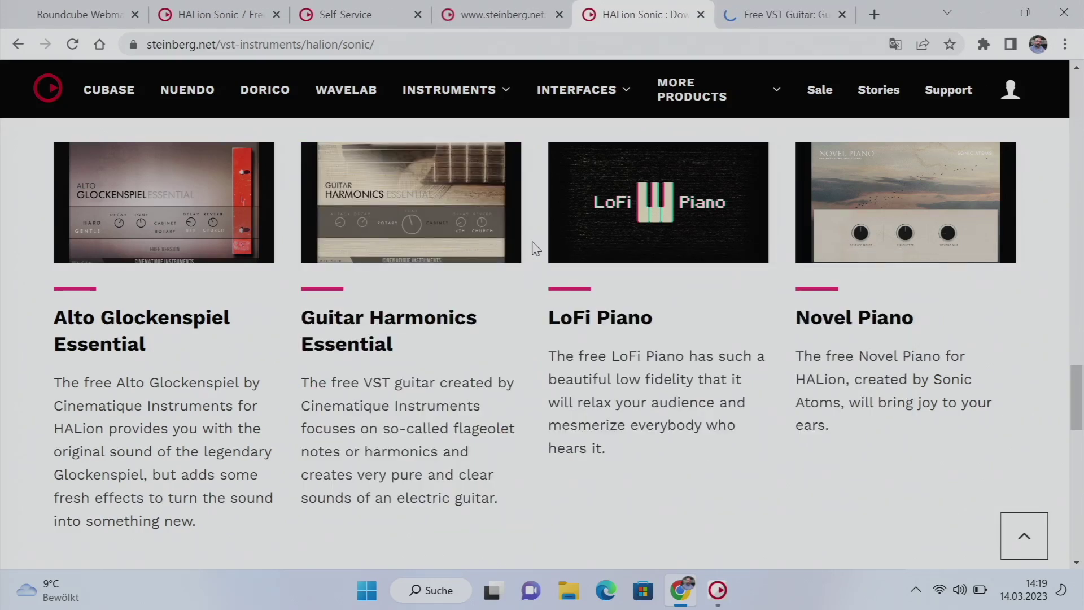
pyautogui.click(782, 15)
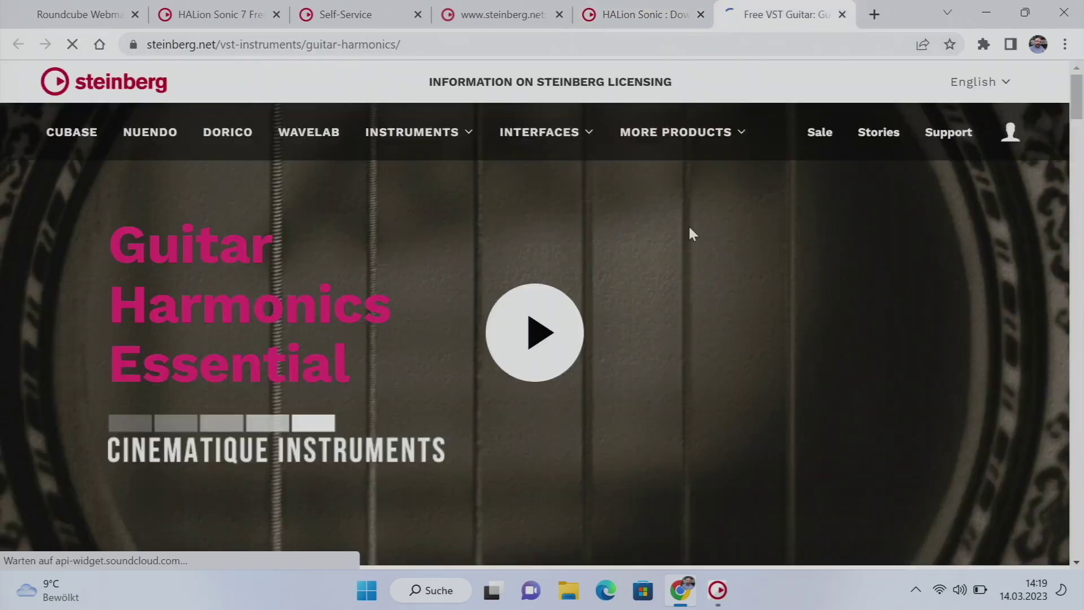
pyautogui.scroll(-5, 645, 351)
pyautogui.scroll(-8, 645, 351)
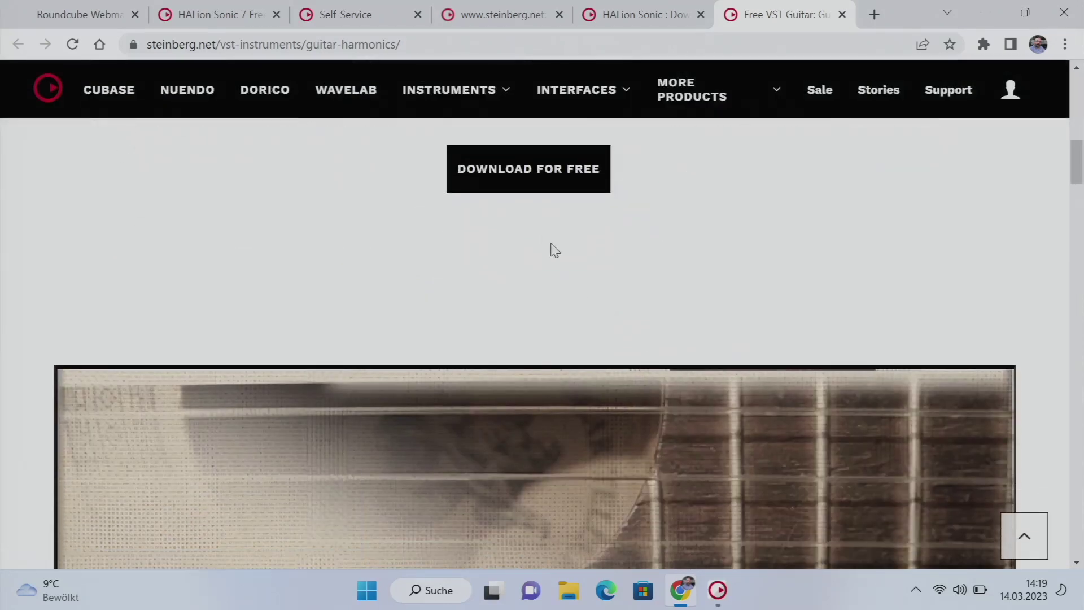
pyautogui.click(536, 171)
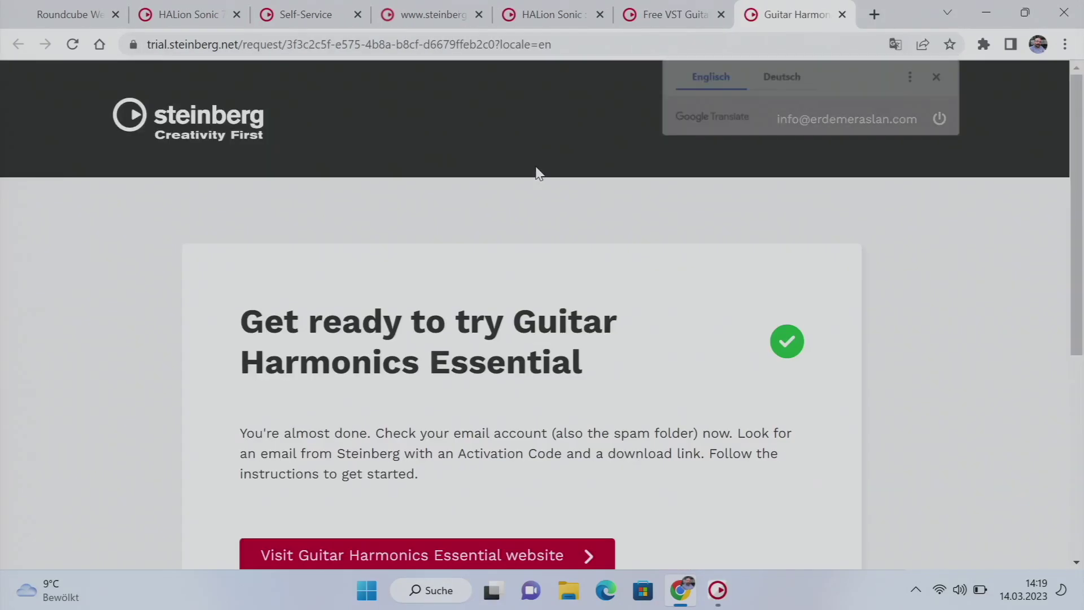
pyautogui.scroll(-2, 606, 246)
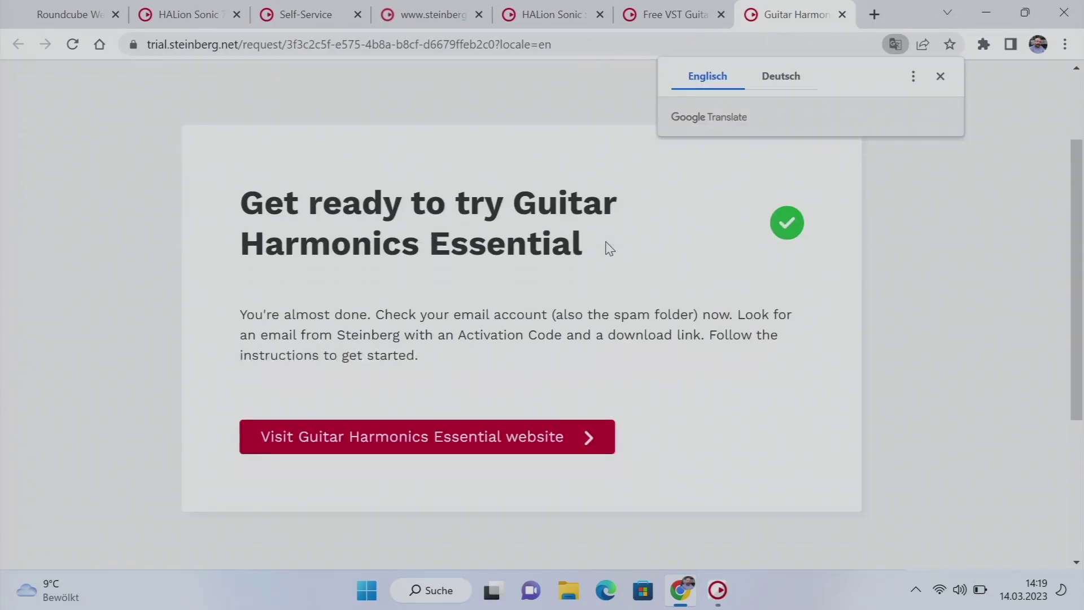
pyautogui.click(443, 438)
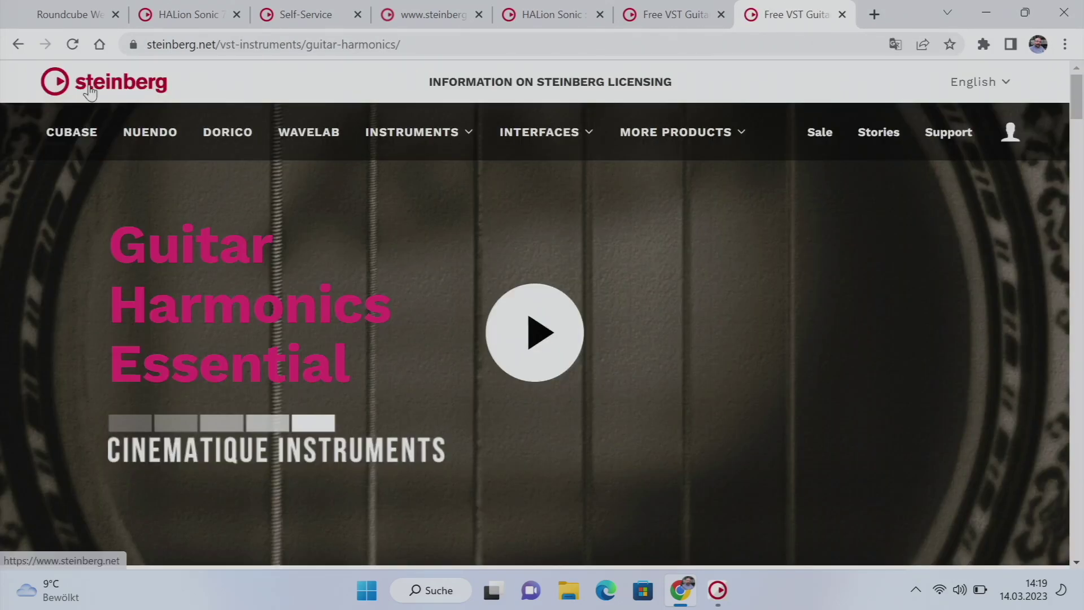
# - Return to the webmail inbox, refresh it and open the Guitar Harmonics Essential activation code e-mail
pyautogui.click(66, 17)
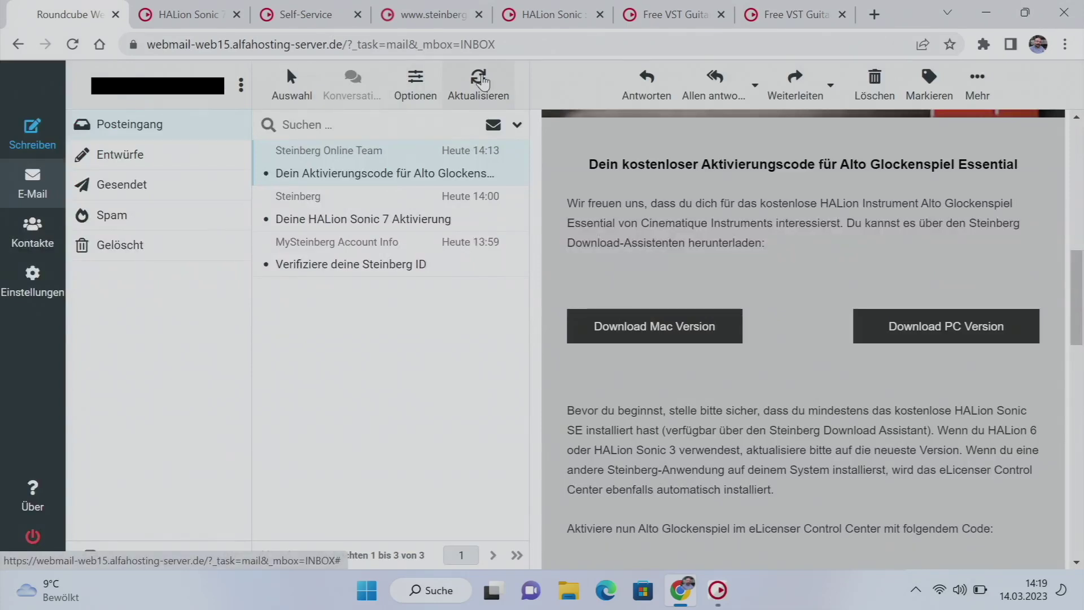
pyautogui.click(480, 82)
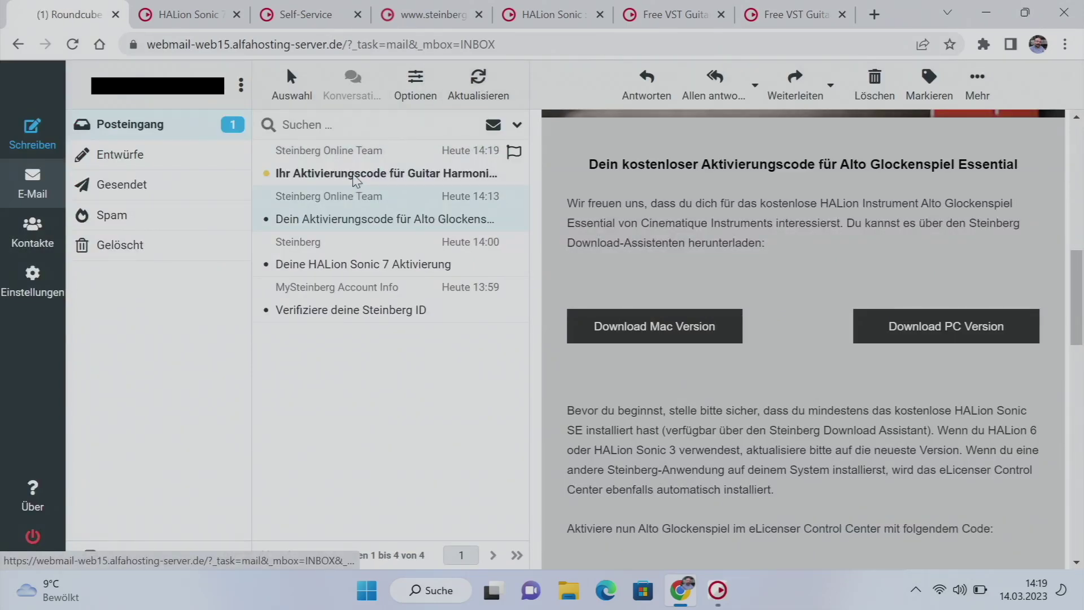
pyautogui.click(356, 173)
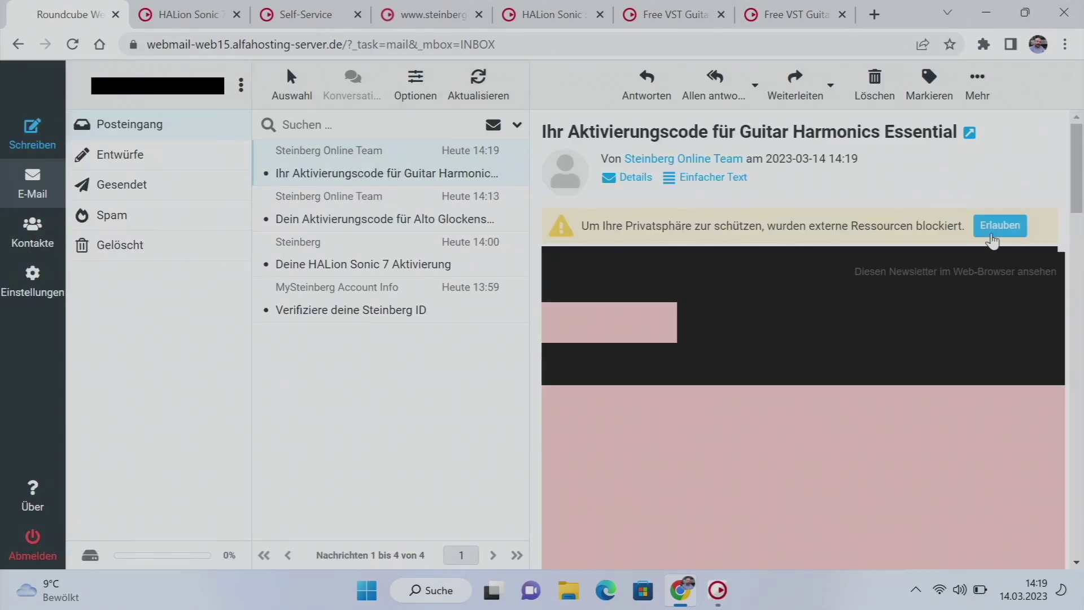
# - Allow the blocked external content in the Guitar Harmonics Essential e-mail and copy the activation code from it
pyautogui.click(1000, 225)
pyautogui.scroll(-10, 953, 372)
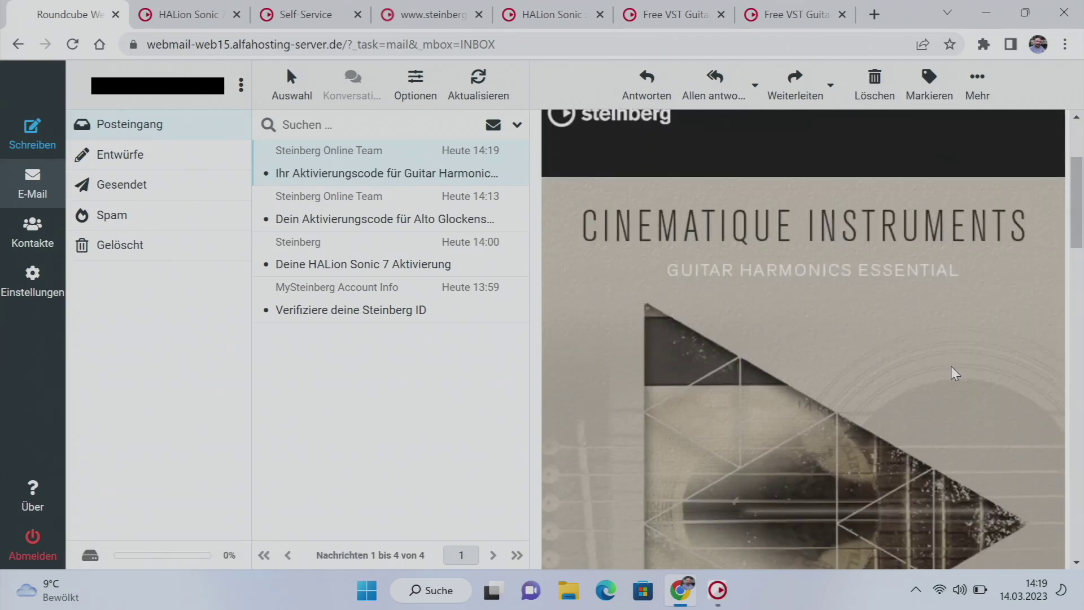
pyautogui.scroll(-3, 953, 373)
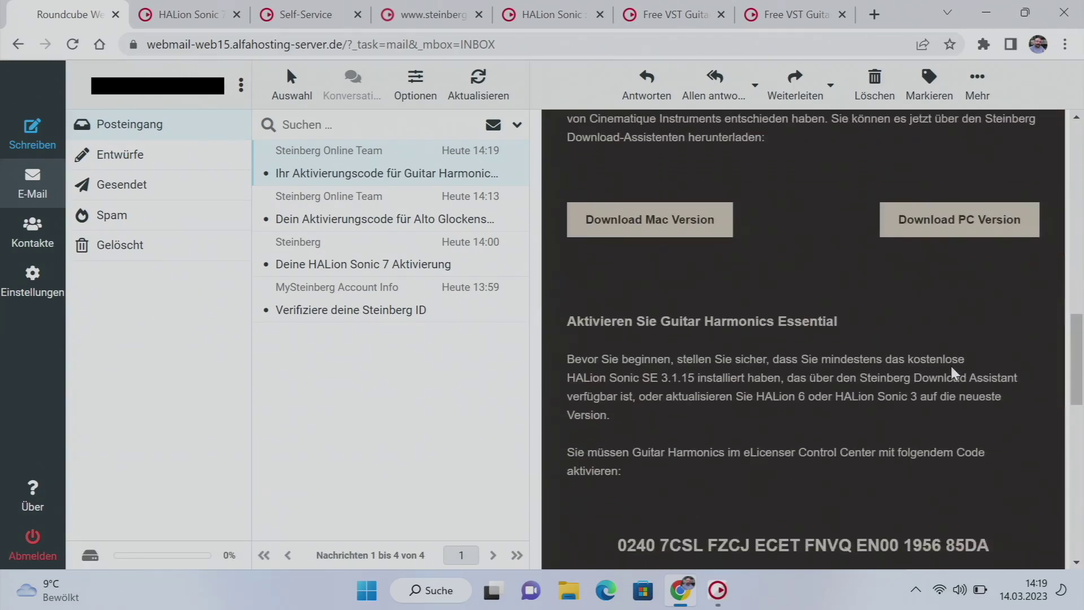
pyautogui.moveTo(998, 393); pyautogui.dragTo(615, 389)
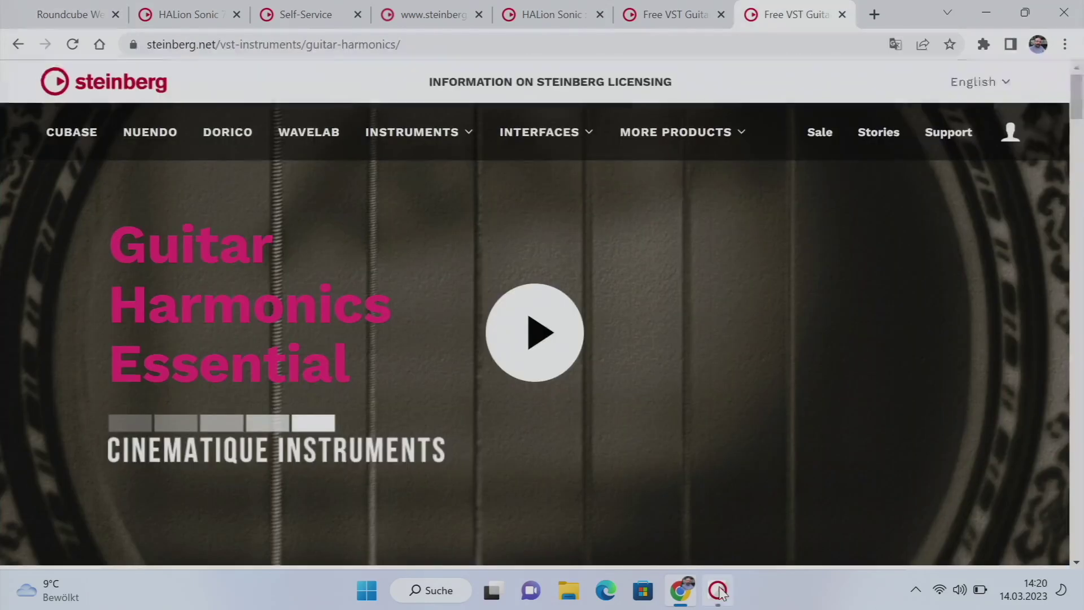
# - Switch to Steinberg Download Assistant and look through the own product downloads and the VST Instruments & Plugins category for Guitar Harmonics
pyautogui.click(718, 590)
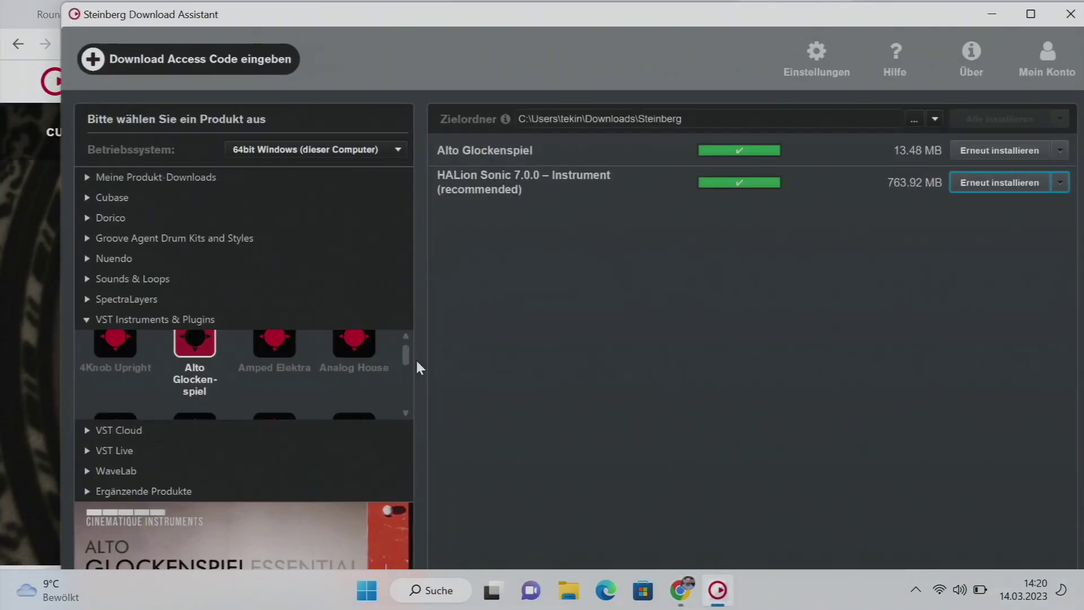
pyautogui.click(407, 412)
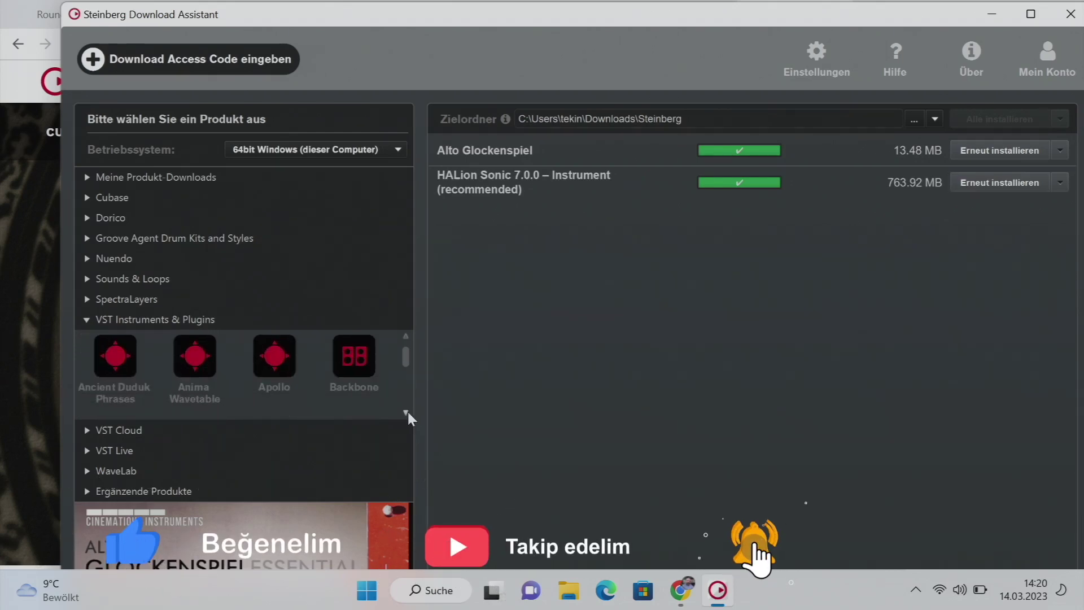
pyautogui.click(87, 177)
pyautogui.click(117, 216)
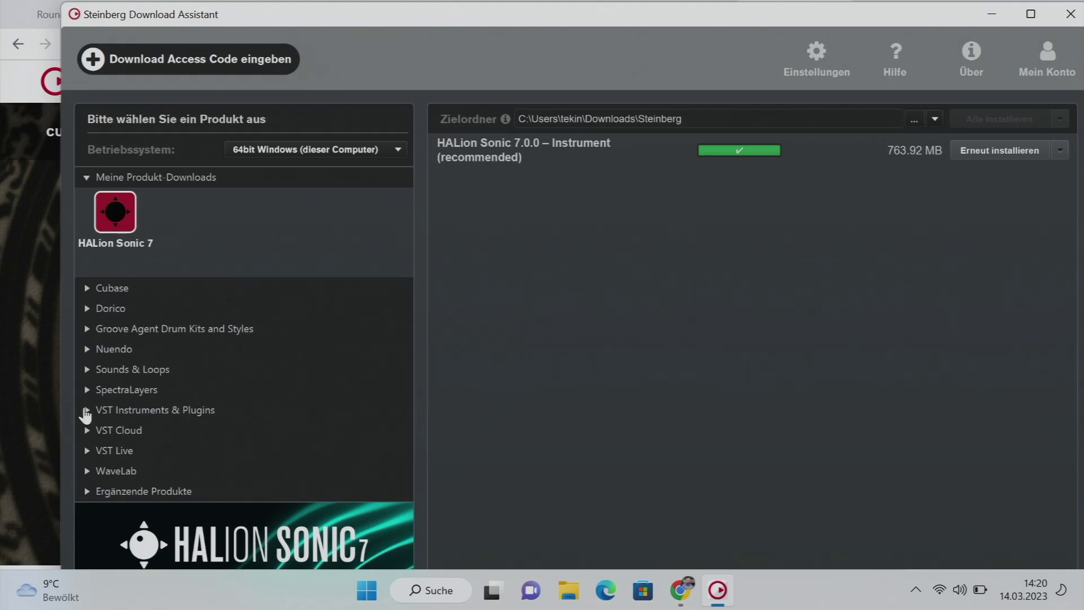
pyautogui.click(86, 409)
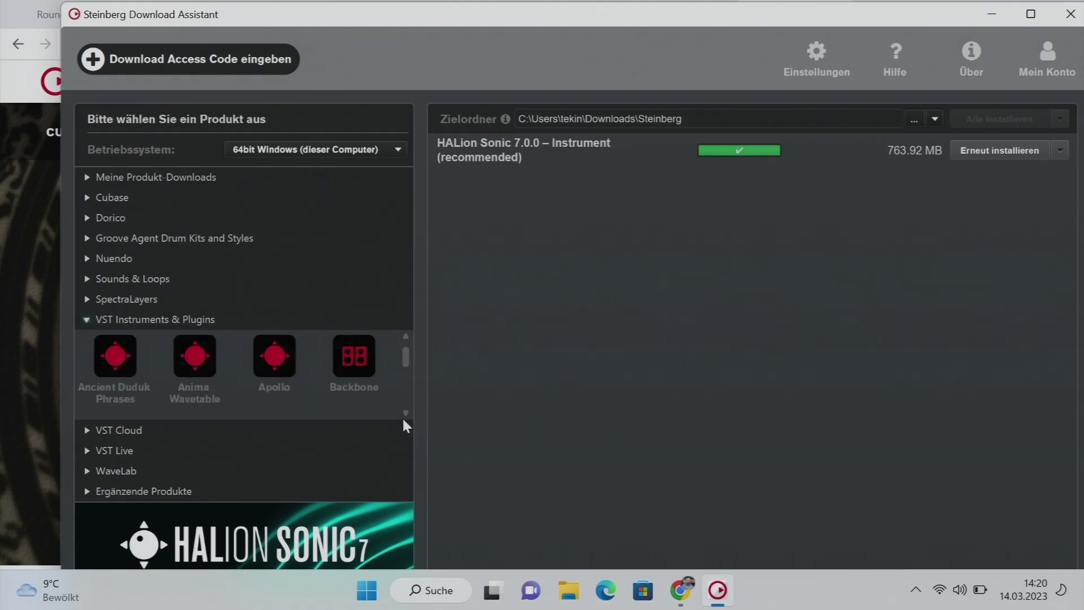
pyautogui.scroll(-2, 401, 410)
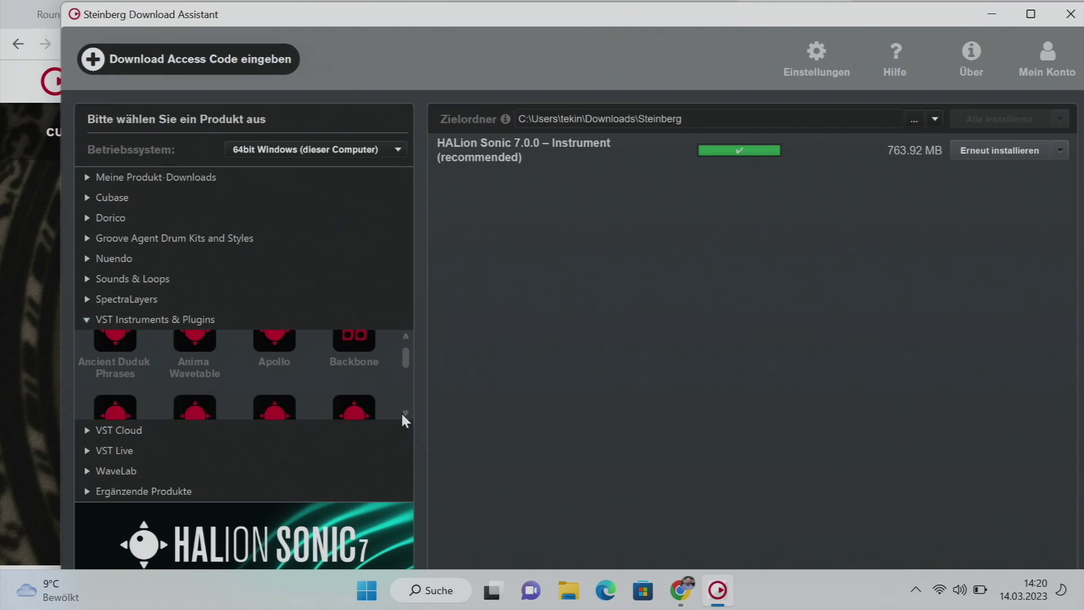
pyautogui.scroll(-2, 402, 418)
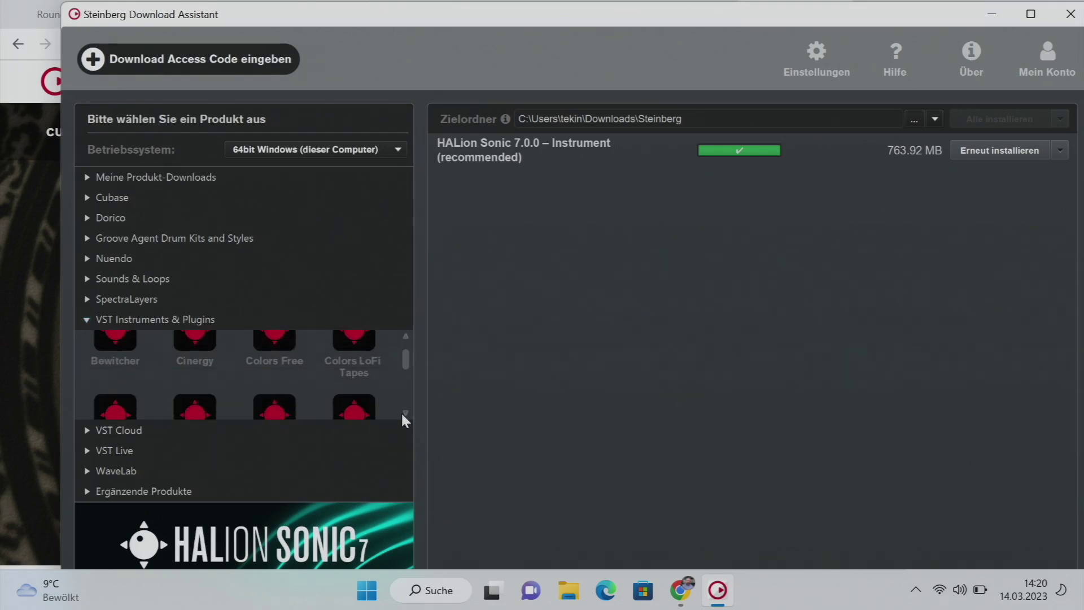
pyautogui.scroll(-2, 402, 418)
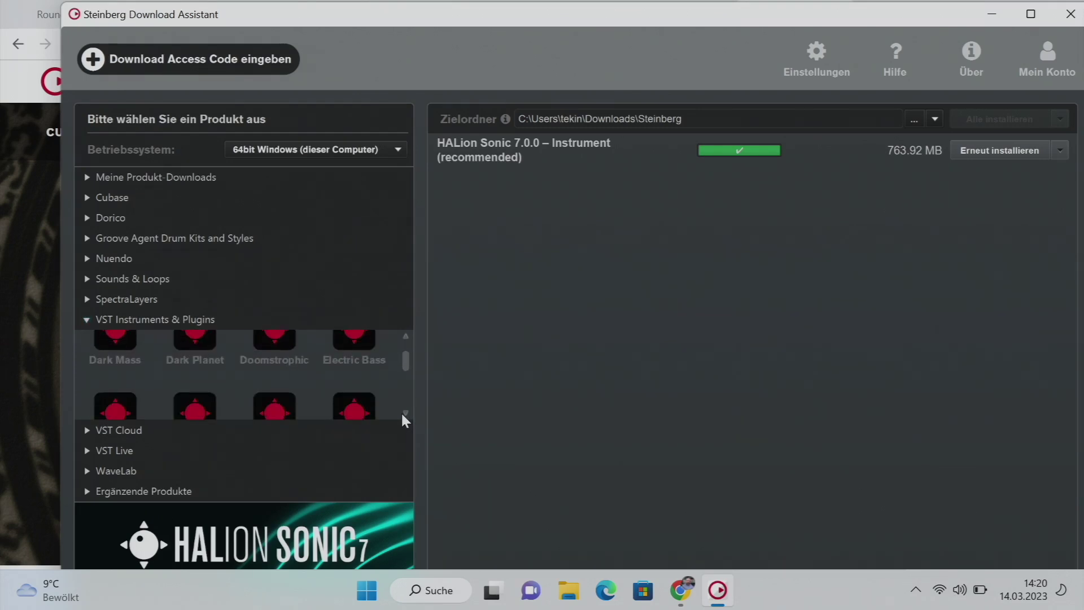
pyautogui.scroll(-2, 402, 416)
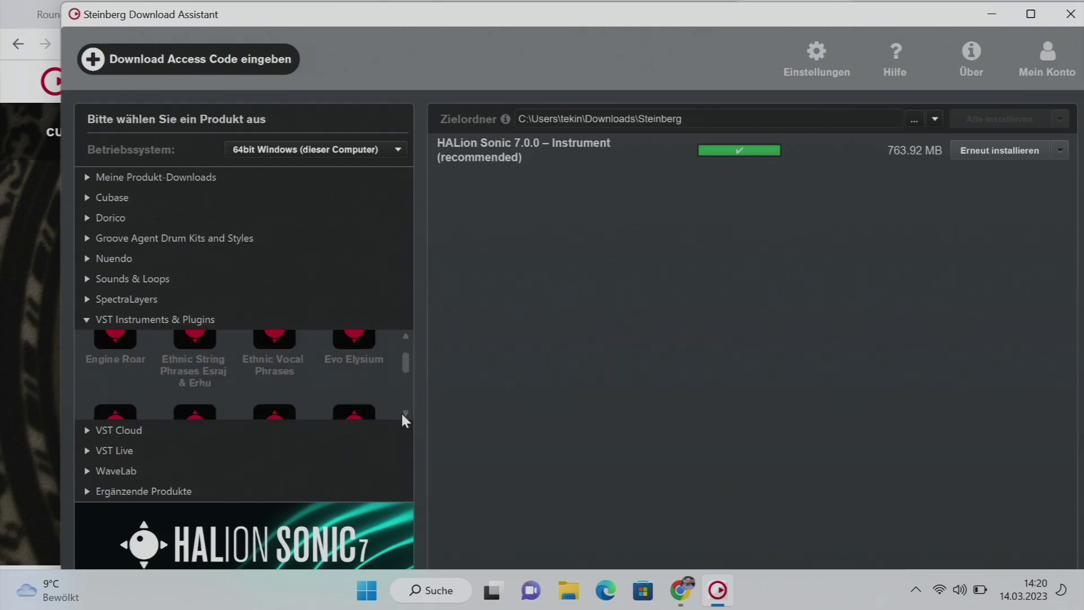
pyautogui.scroll(-2, 401, 417)
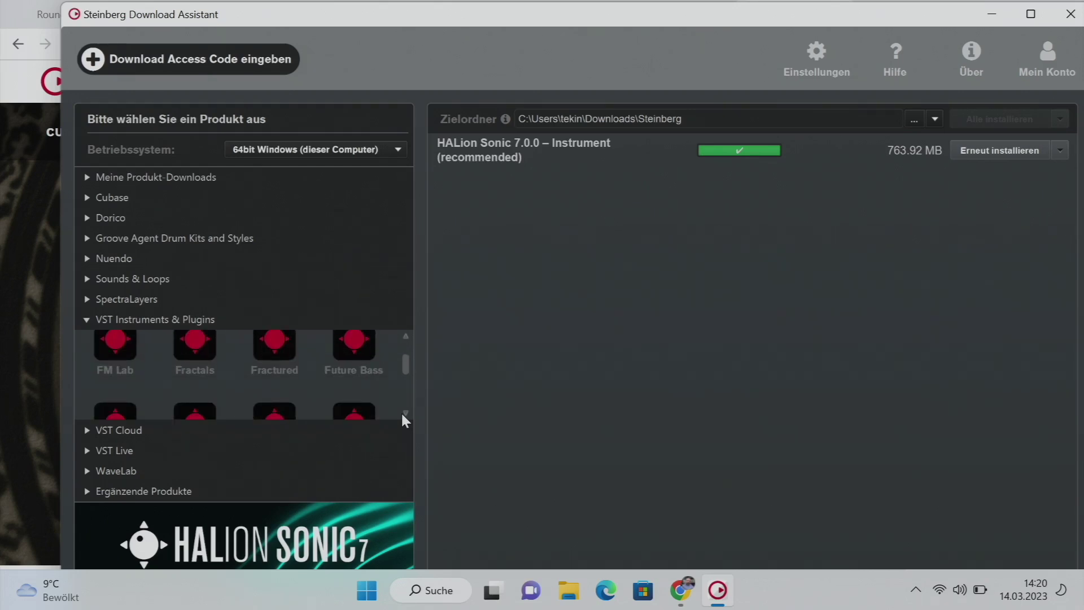
pyautogui.scroll(-2, 402, 418)
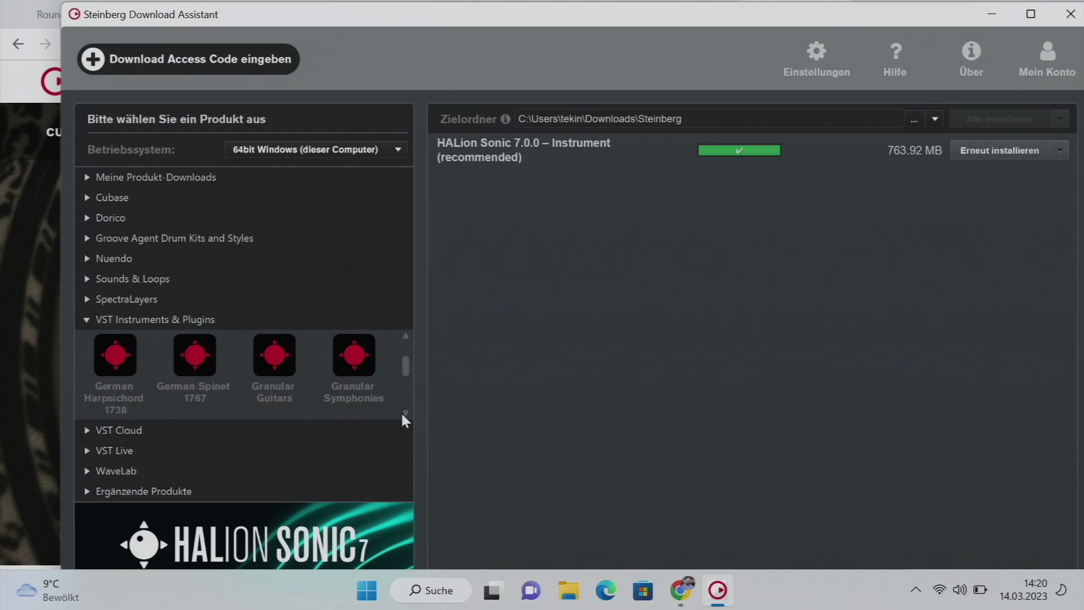
# - Paste the activation code as the Download Access Code, continue with product activation and activate the Guitar Harmonics (Cinematique Instruments) licence
pyautogui.click(221, 59)
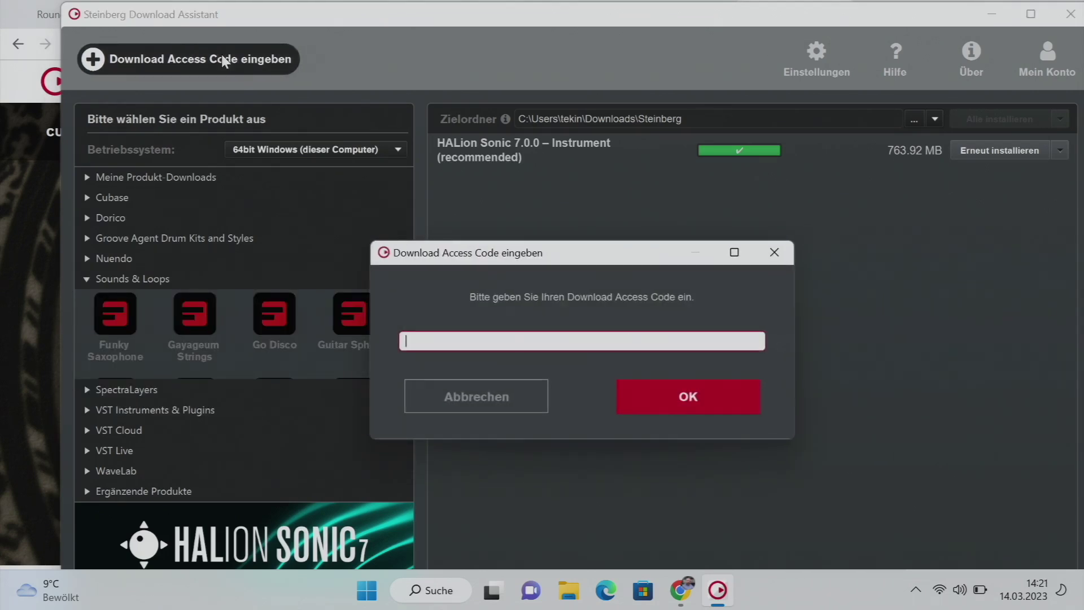
pyautogui.hotkey('ctrl', 'v')
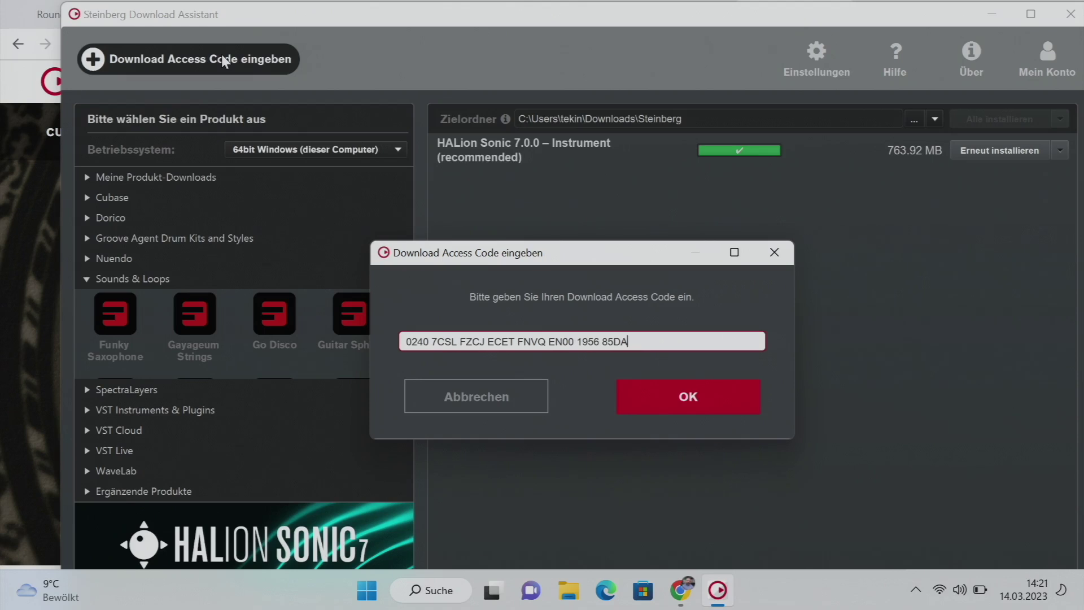
pyautogui.click(699, 390)
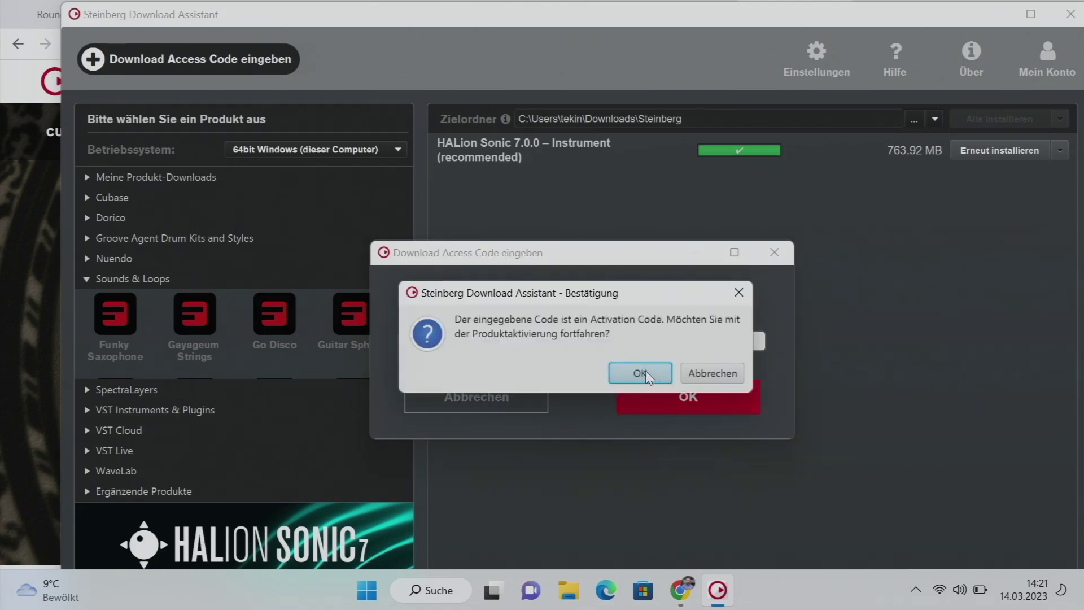
pyautogui.click(643, 369)
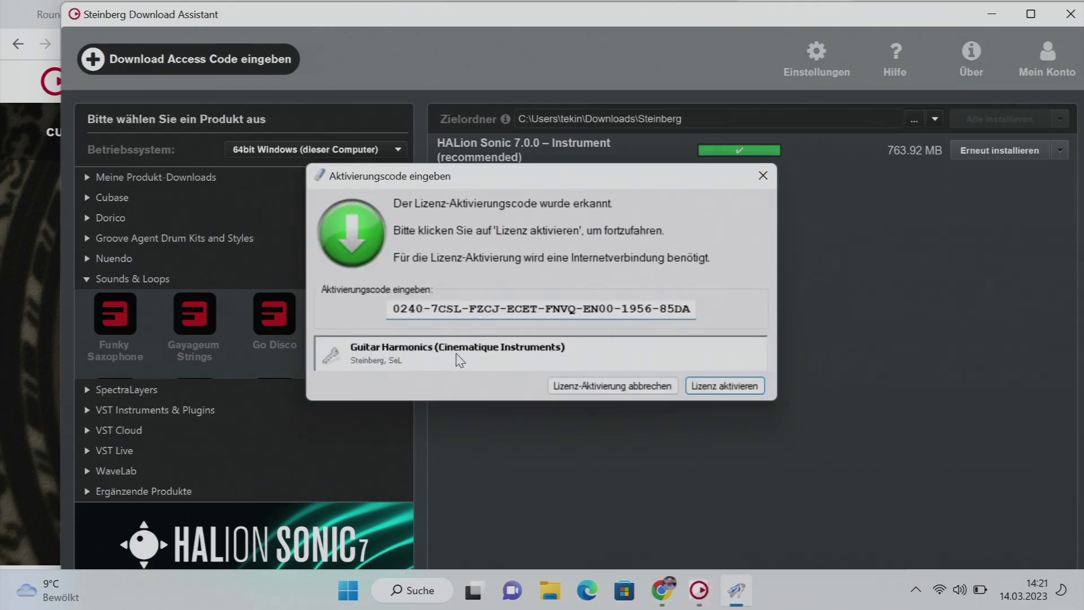
pyautogui.click(712, 393)
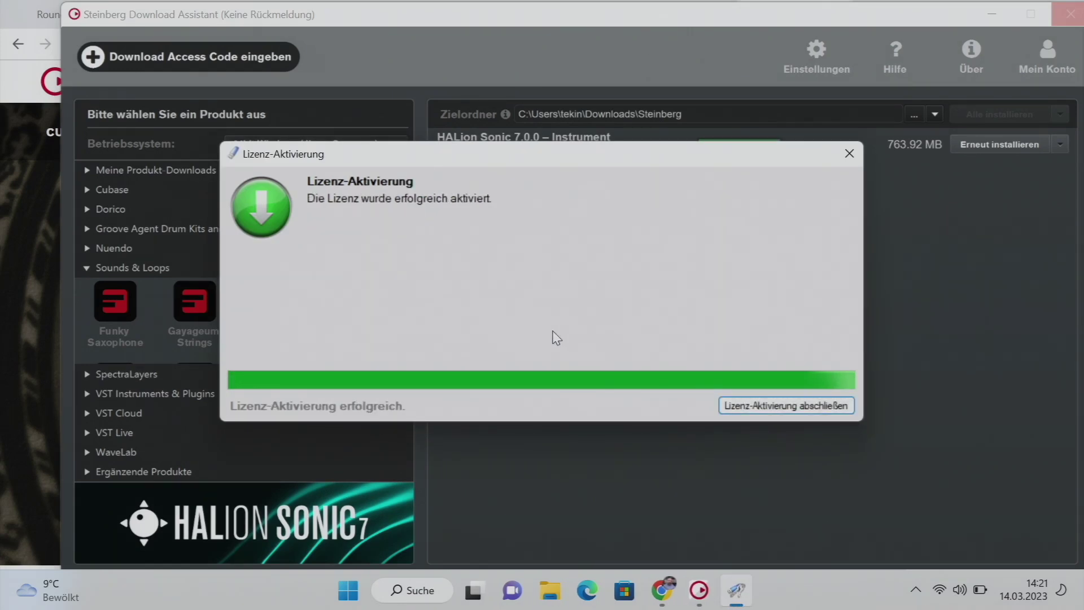
pyautogui.click(796, 406)
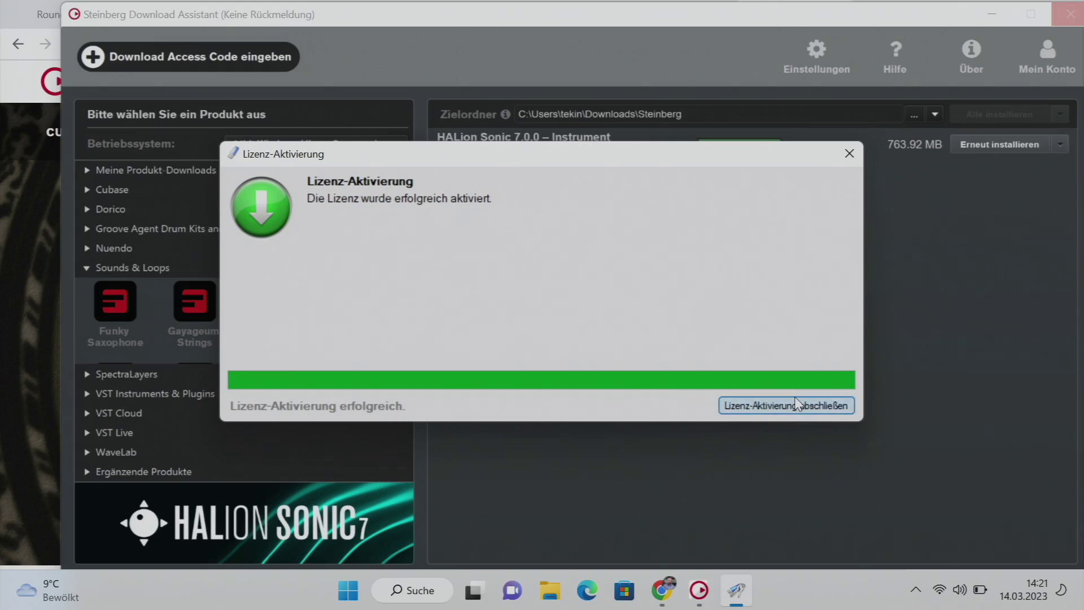
# - Find Guitar Harmonics in the VST Instruments & Plugins category and install it
pyautogui.click(87, 177)
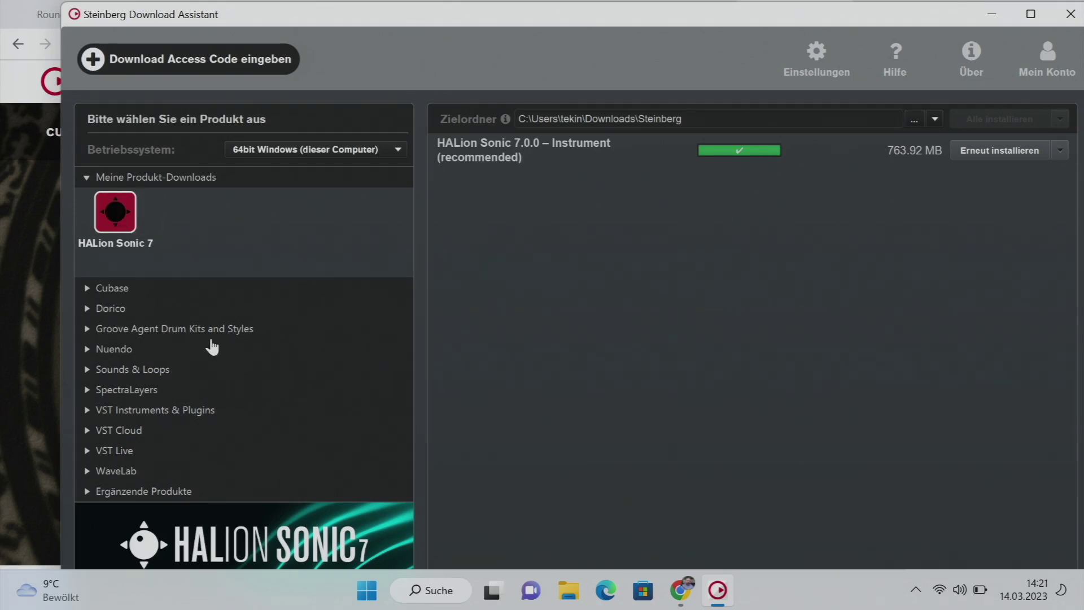
pyautogui.click(87, 370)
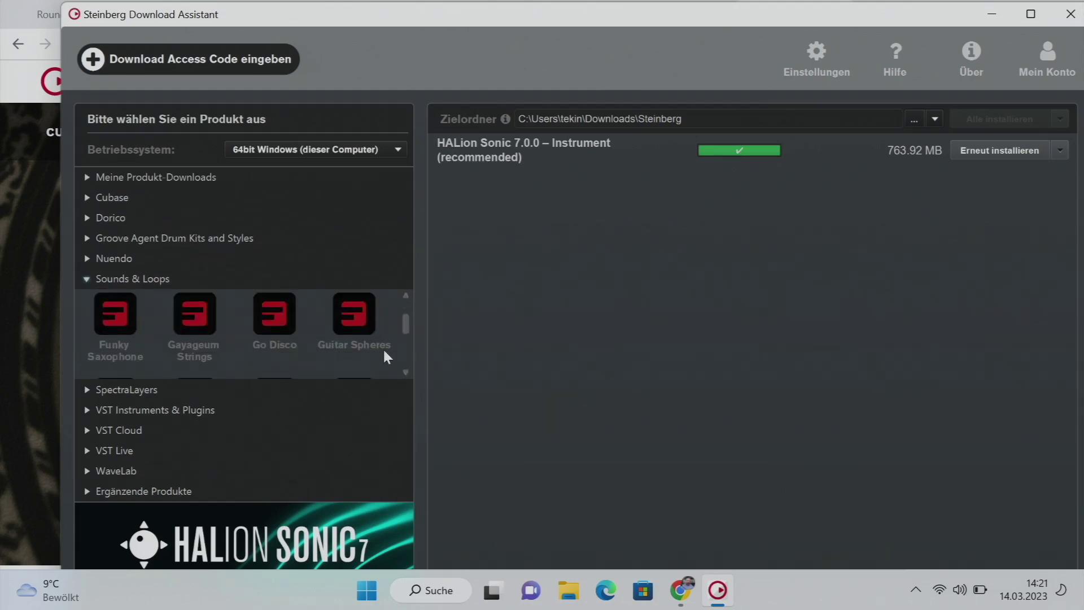
pyautogui.click(405, 372)
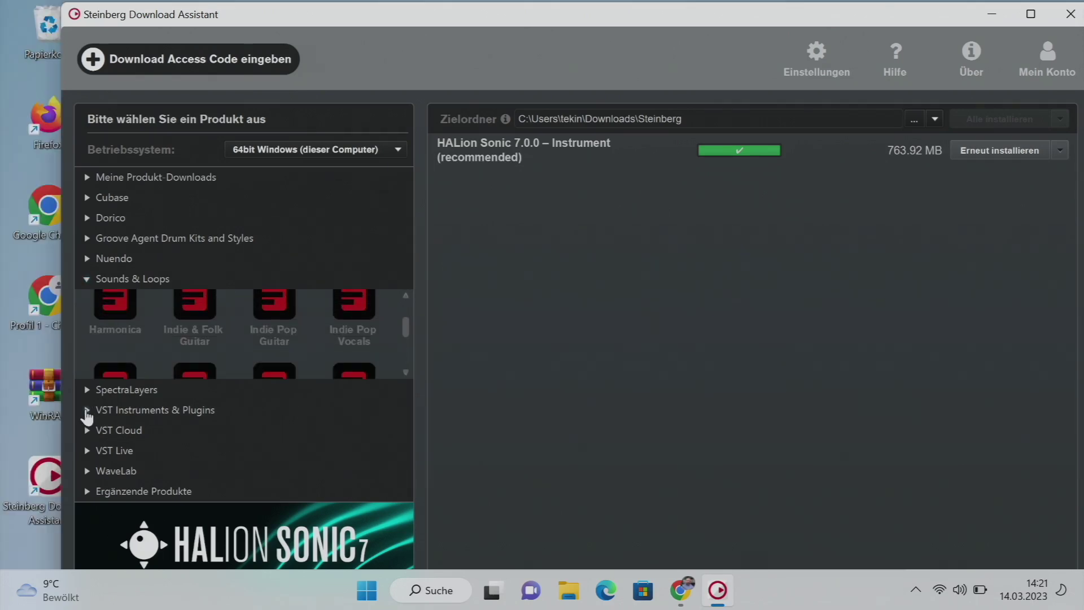
pyautogui.click(86, 411)
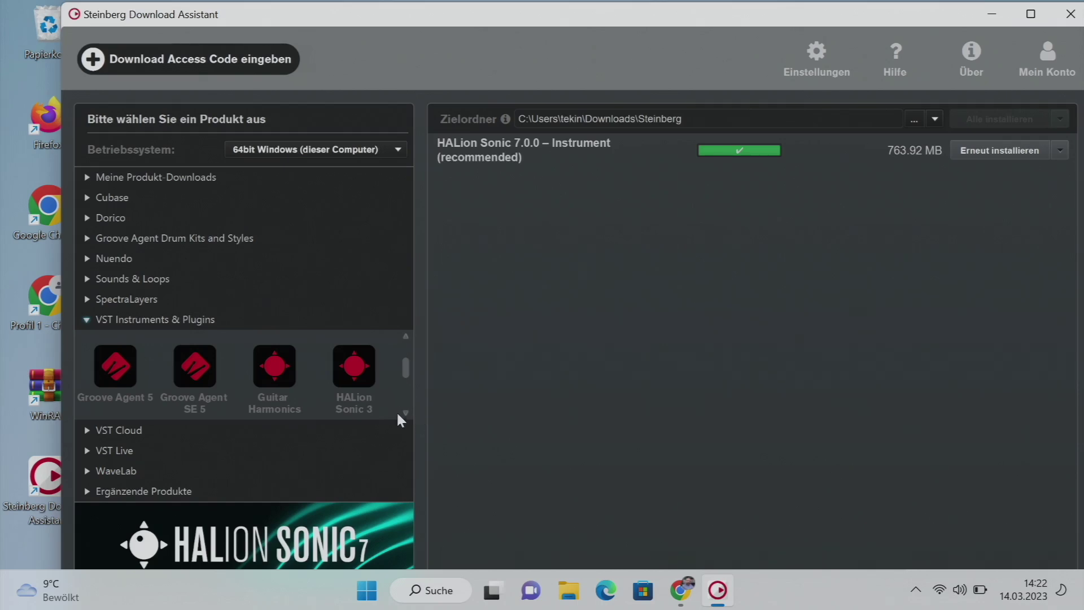
pyautogui.click(280, 377)
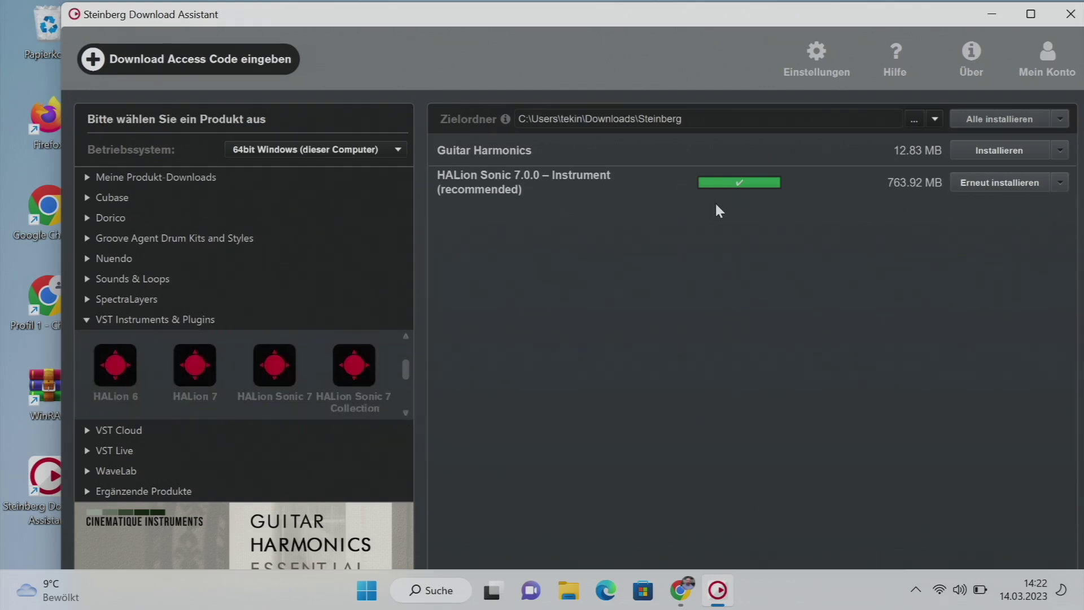
pyautogui.click(1003, 150)
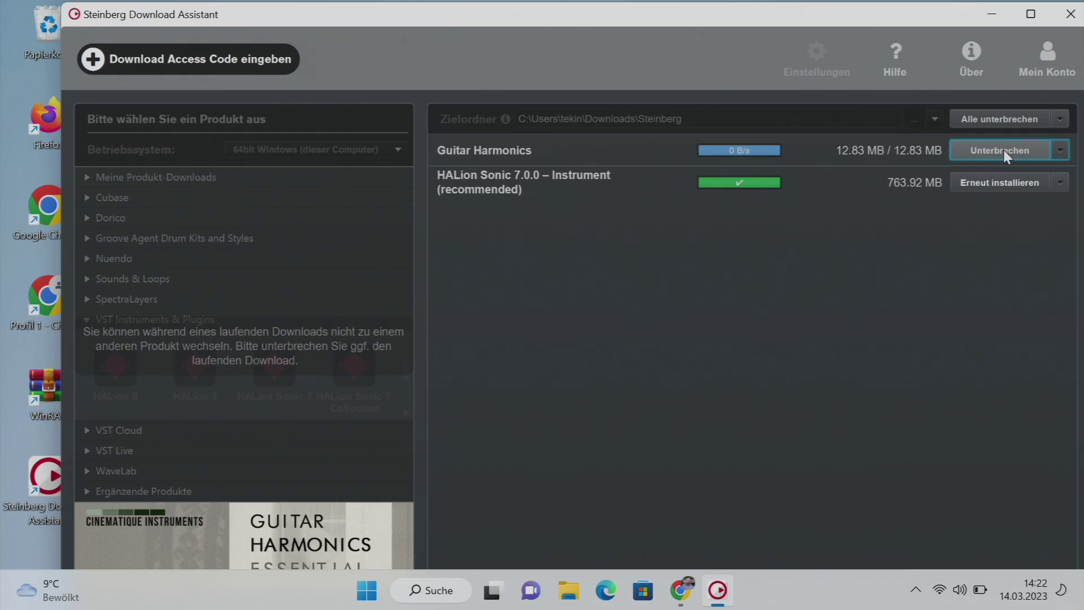
pyautogui.click(1003, 149)
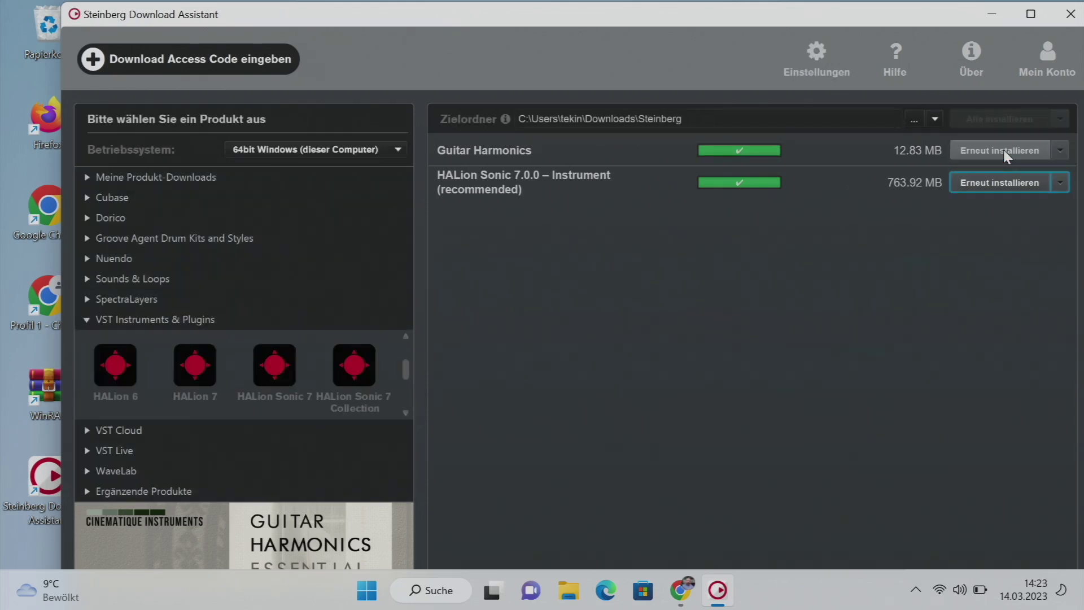
# - Minimize the Download Assistant, launch HALion Sonic from the desktop and load the Guitar Harmonics program into slot 1
pyautogui.click(990, 15)
pyautogui.doubleClick(141, 302)
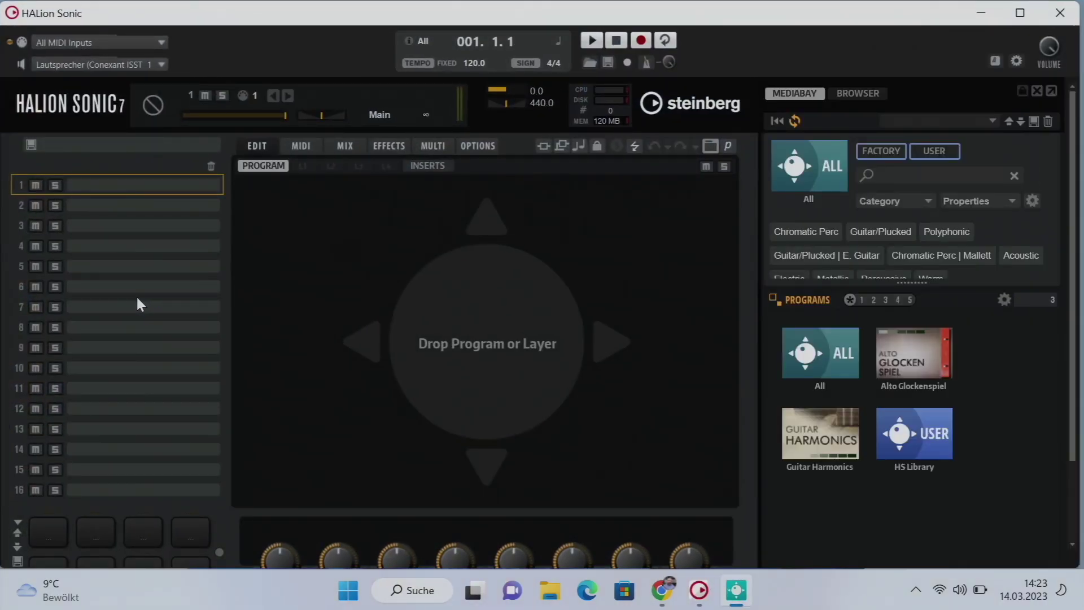
pyautogui.click(804, 417)
pyautogui.click(824, 335)
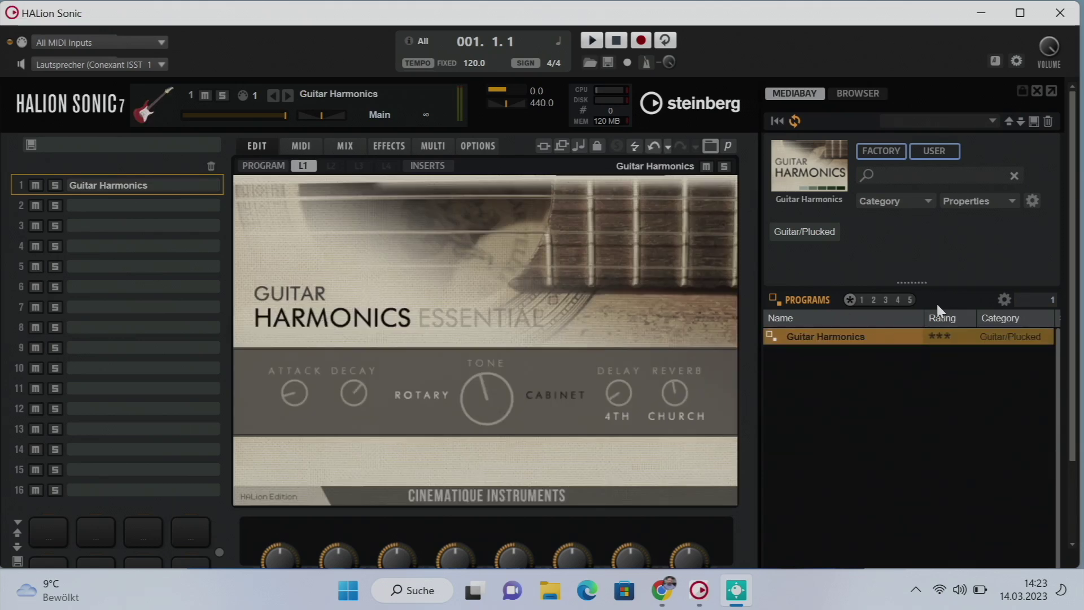
# - Play several Guitar Harmonics notes on the on-screen keyboard, and quit HALion Sonic without saving the changes
pyautogui.moveTo(1073, 321); pyautogui.dragTo(1081, 480)
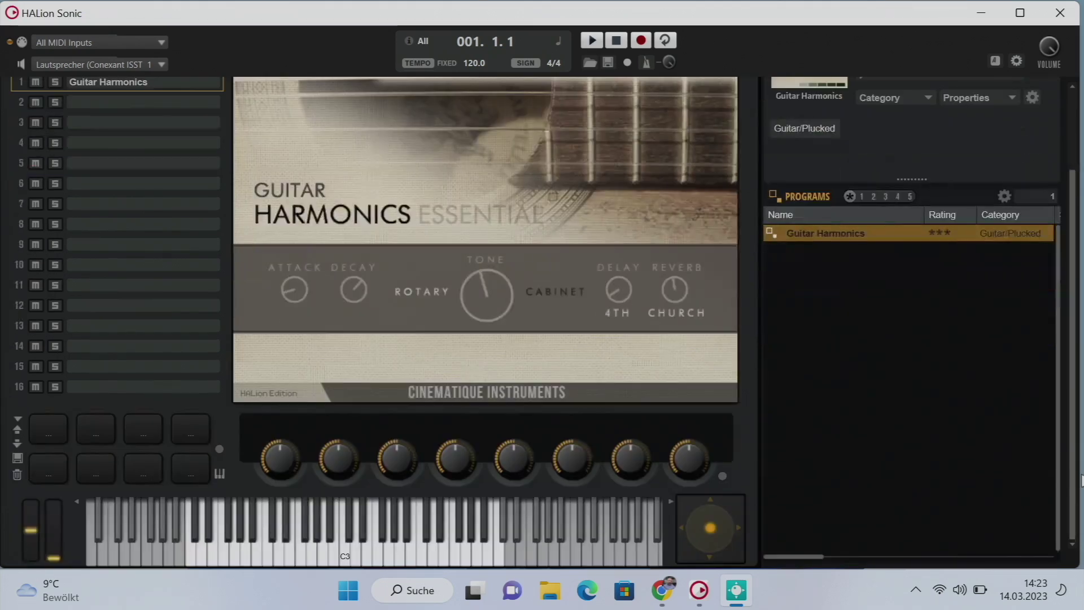
pyautogui.click(446, 550)
pyautogui.click(378, 553)
pyautogui.click(356, 553)
pyautogui.click(315, 551)
pyautogui.click(347, 553)
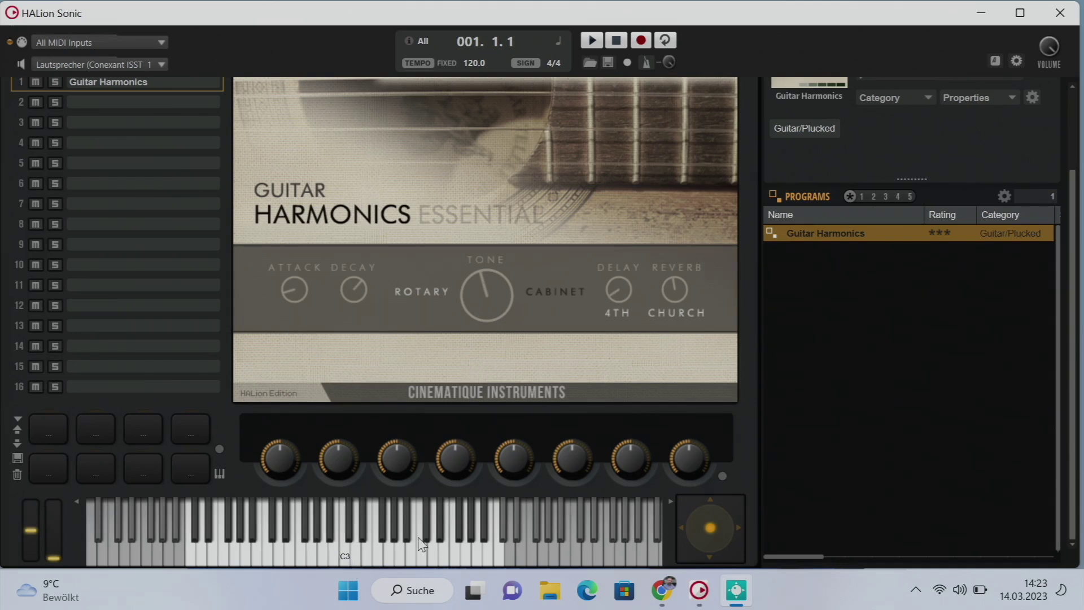
pyautogui.click(398, 548)
pyautogui.click(1060, 13)
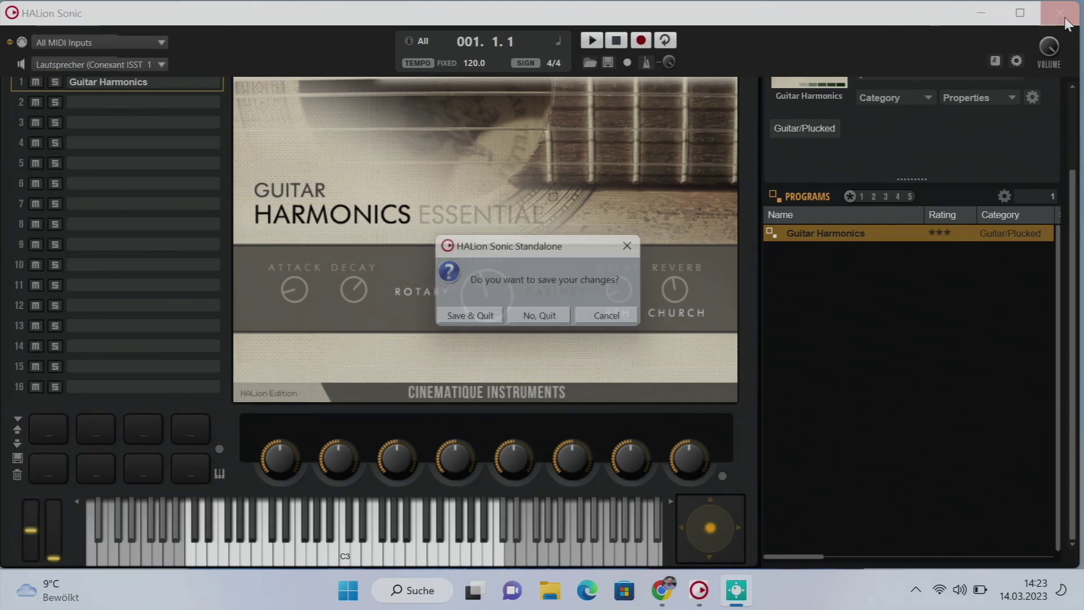
pyautogui.click(543, 318)
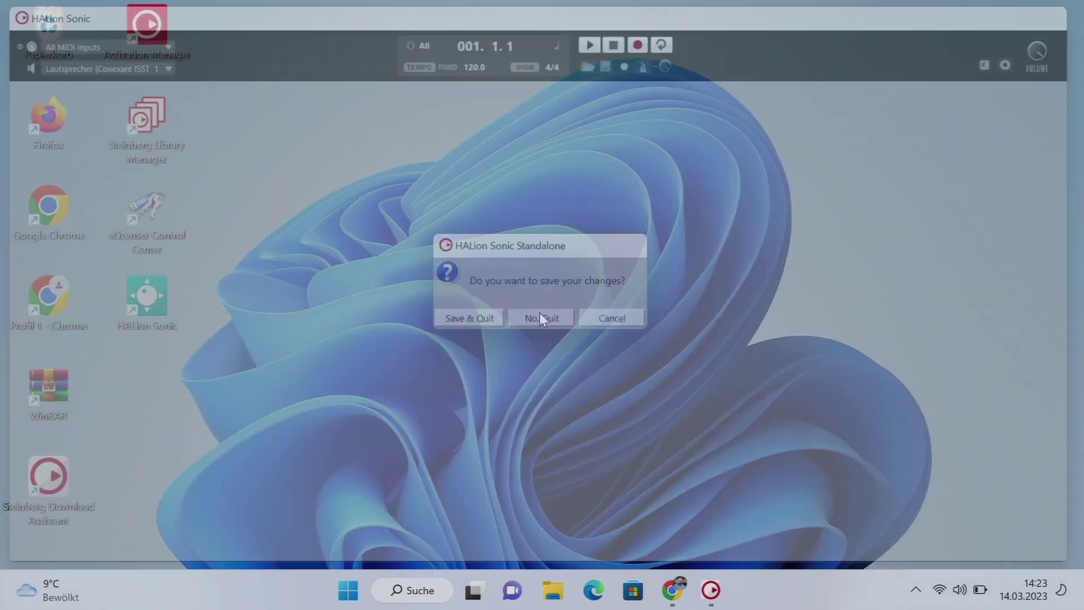